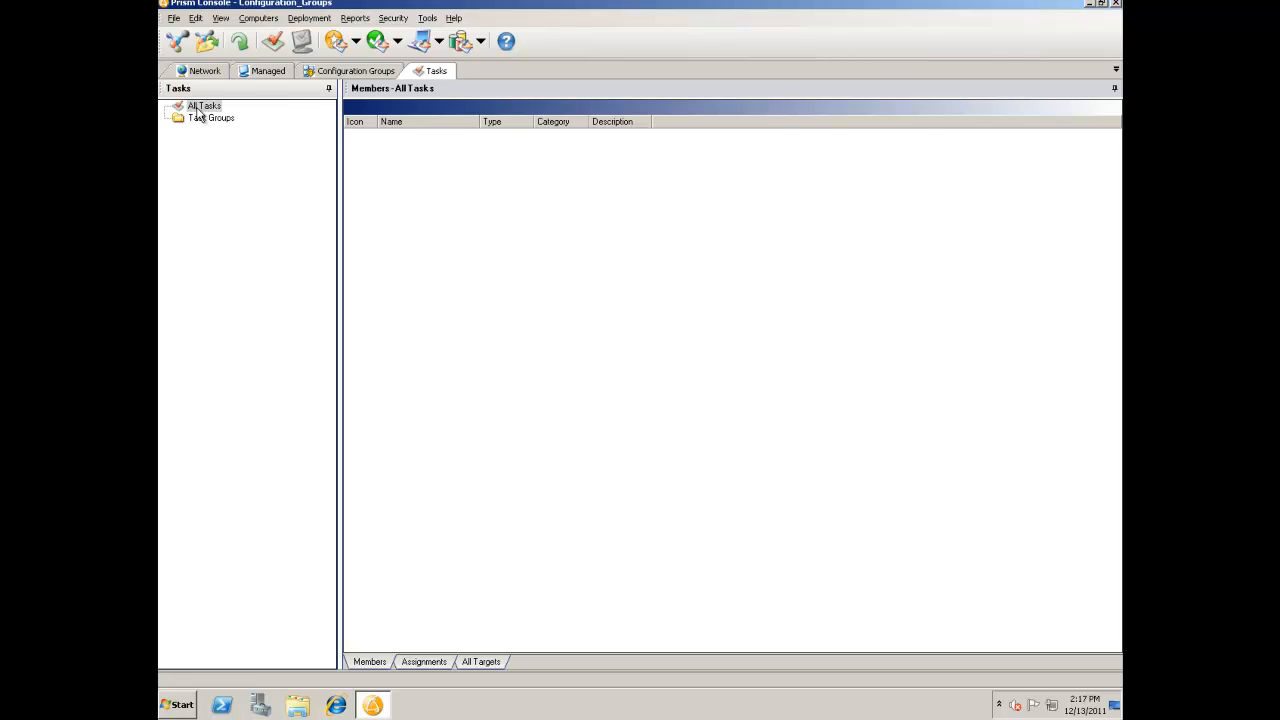
- Start a new Package task that uses \\prismserver1\deployments\fifrefox install.PWC as its command line
{"action": "right_click", "coordinate": [201, 108]}
{"action": "left_click", "coordinate": [222, 118]}
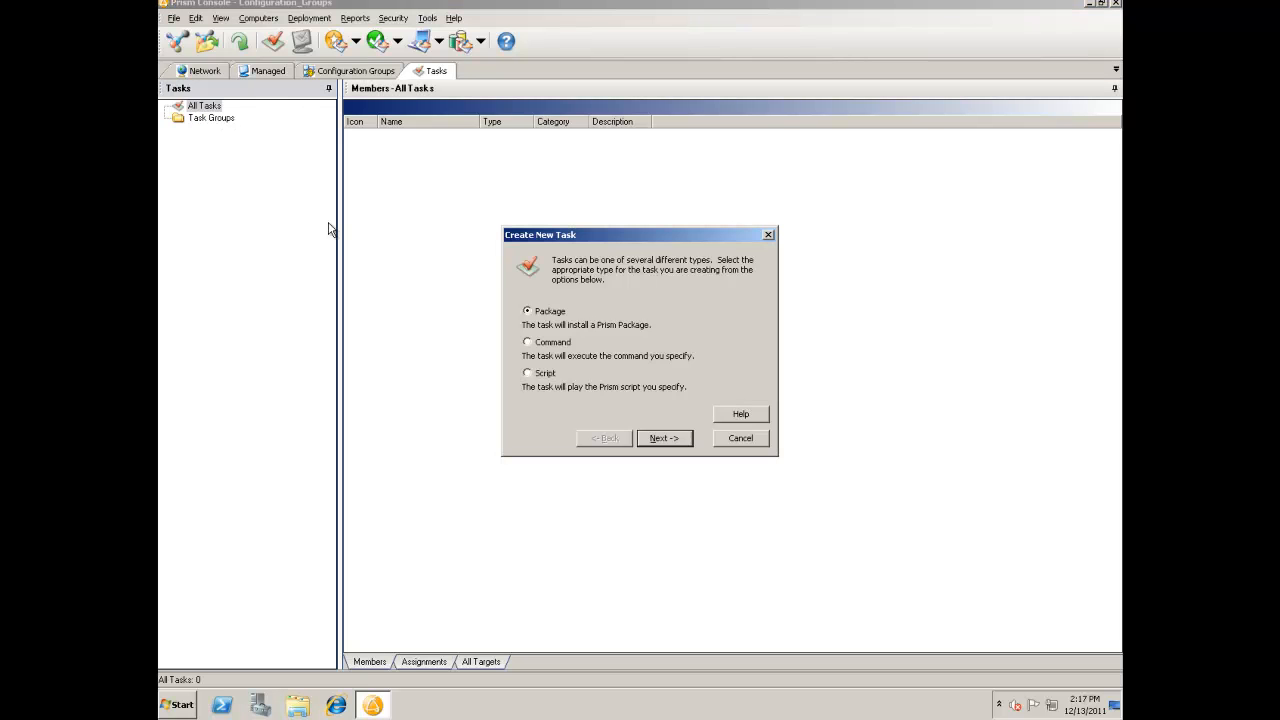
{"action": "left_click", "coordinate": [527, 342]}
{"action": "left_click", "coordinate": [656, 436]}
{"action": "left_click", "coordinate": [768, 272]}
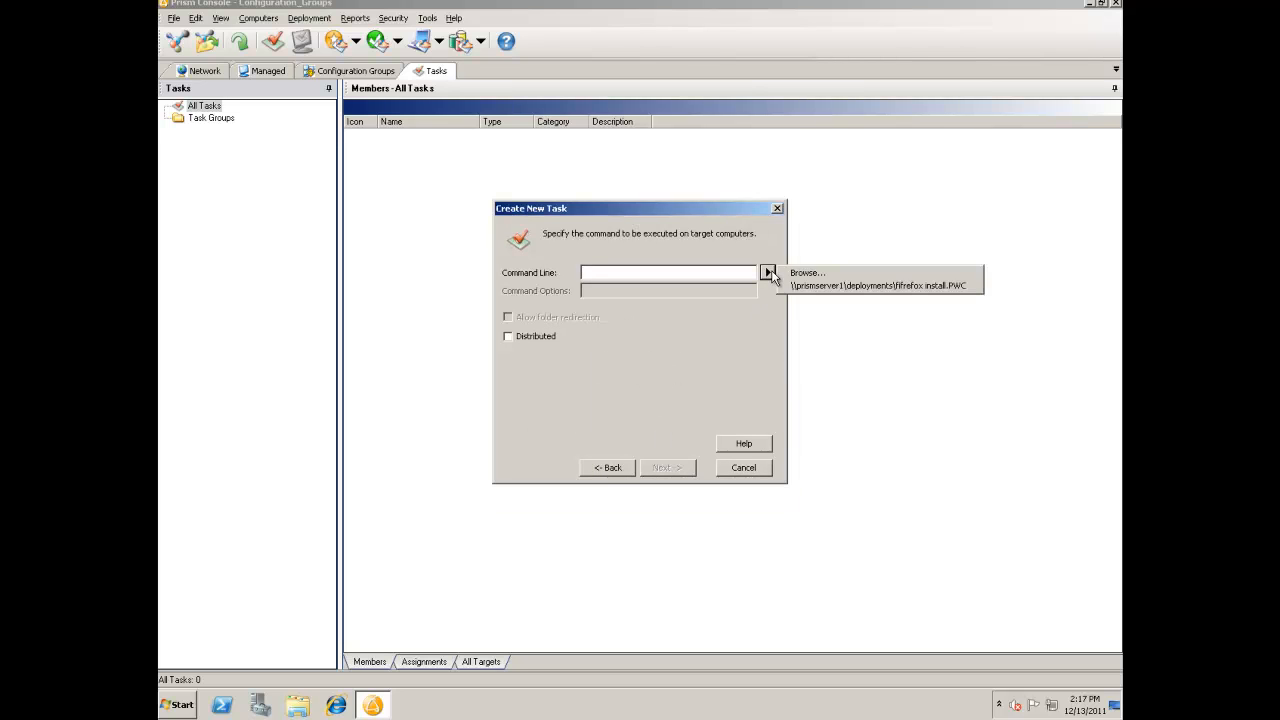
{"action": "left_click", "coordinate": [802, 273]}
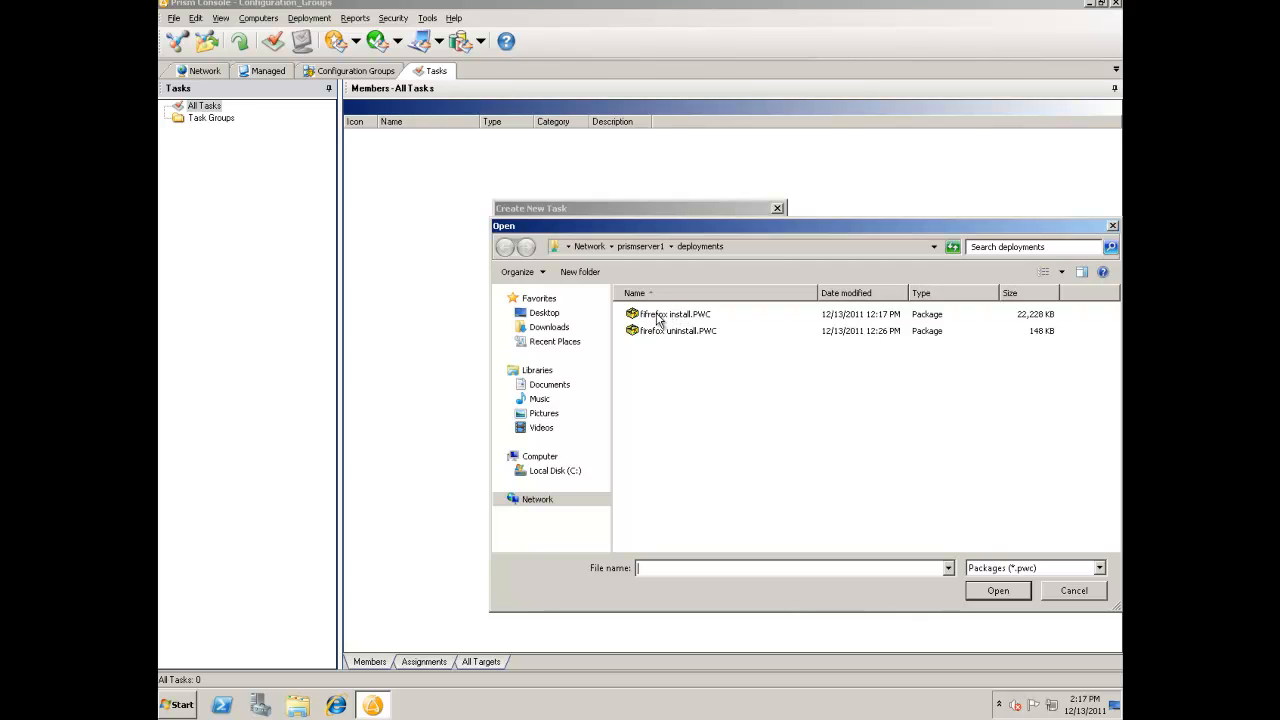
{"action": "left_click", "coordinate": [656, 316]}
{"action": "double_click", "coordinate": [658, 316]}
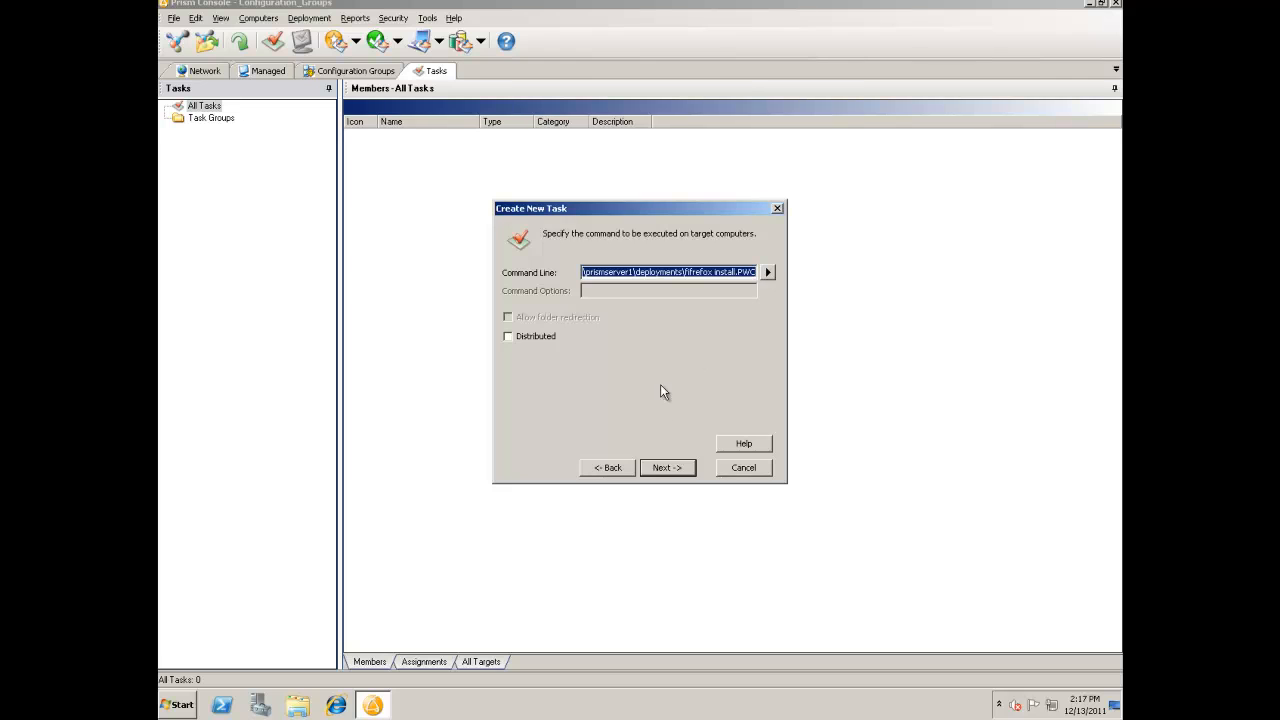
- Name the new package task "fifrefox install (Package)" and finish creating it
{"action": "left_click", "coordinate": [667, 469]}
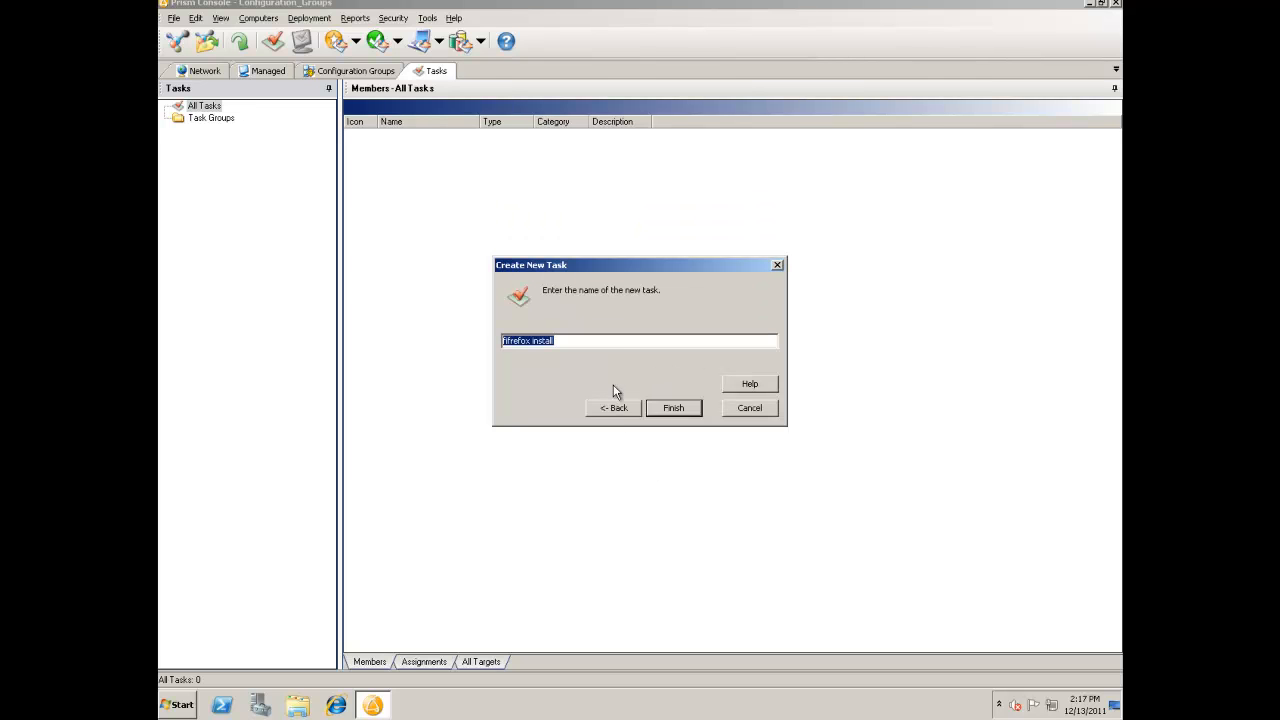
{"action": "left_click", "coordinate": [620, 341]}
{"action": "type", "text": "(Package)"}
{"action": "key", "text": "Return"}
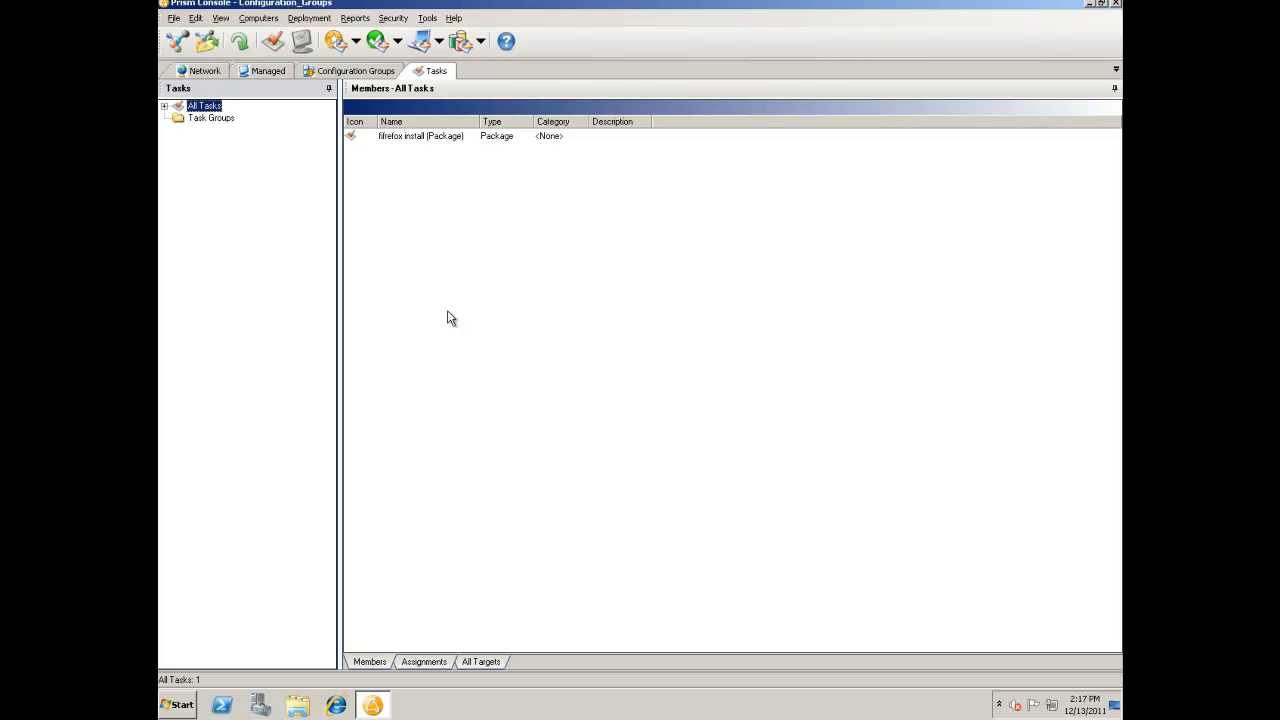
- Select the "Firefox is NOT installed" subgroup of the Firefox configuration group and start assigning a task to it
{"action": "left_click", "coordinate": [348, 70]}
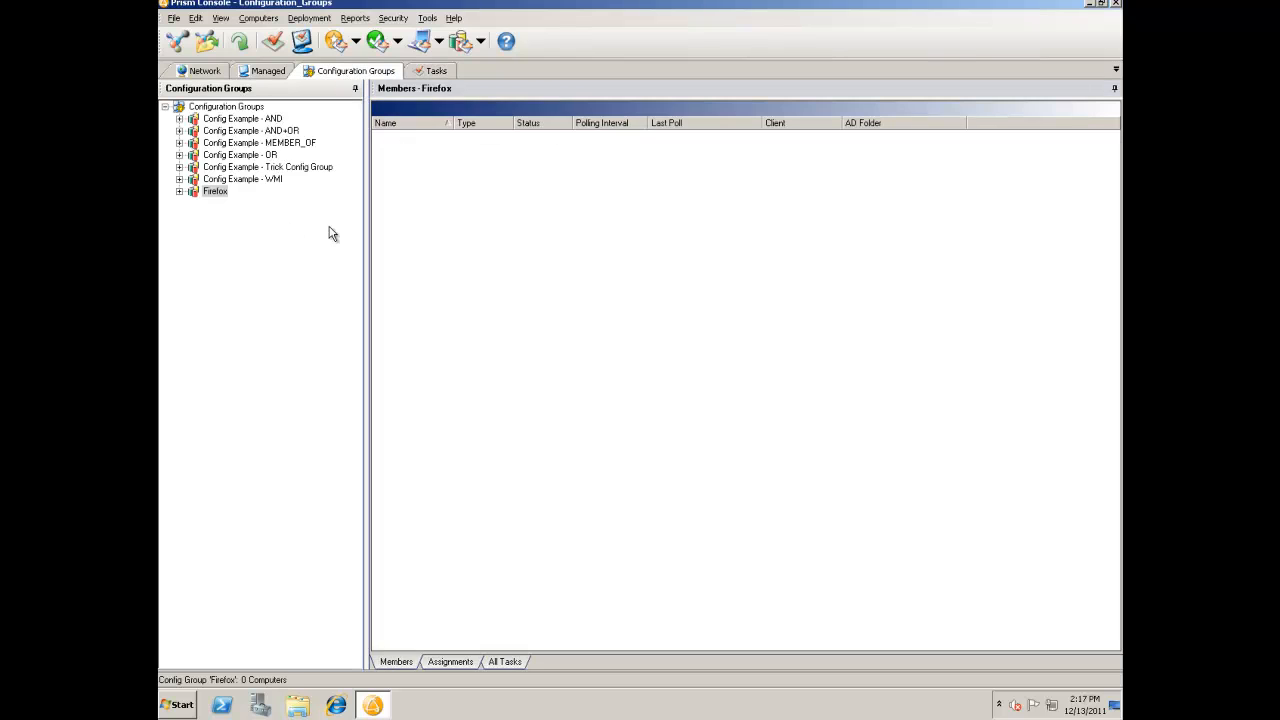
{"action": "left_click", "coordinate": [180, 192]}
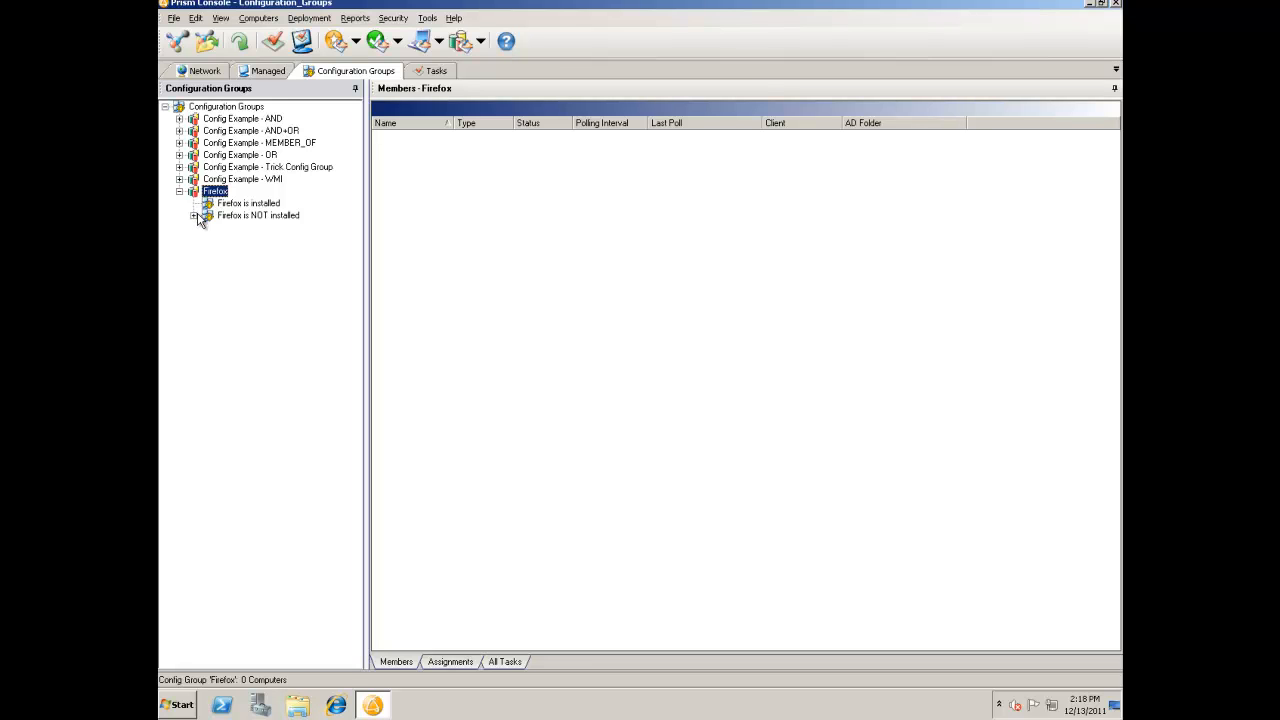
{"action": "left_click", "coordinate": [206, 218]}
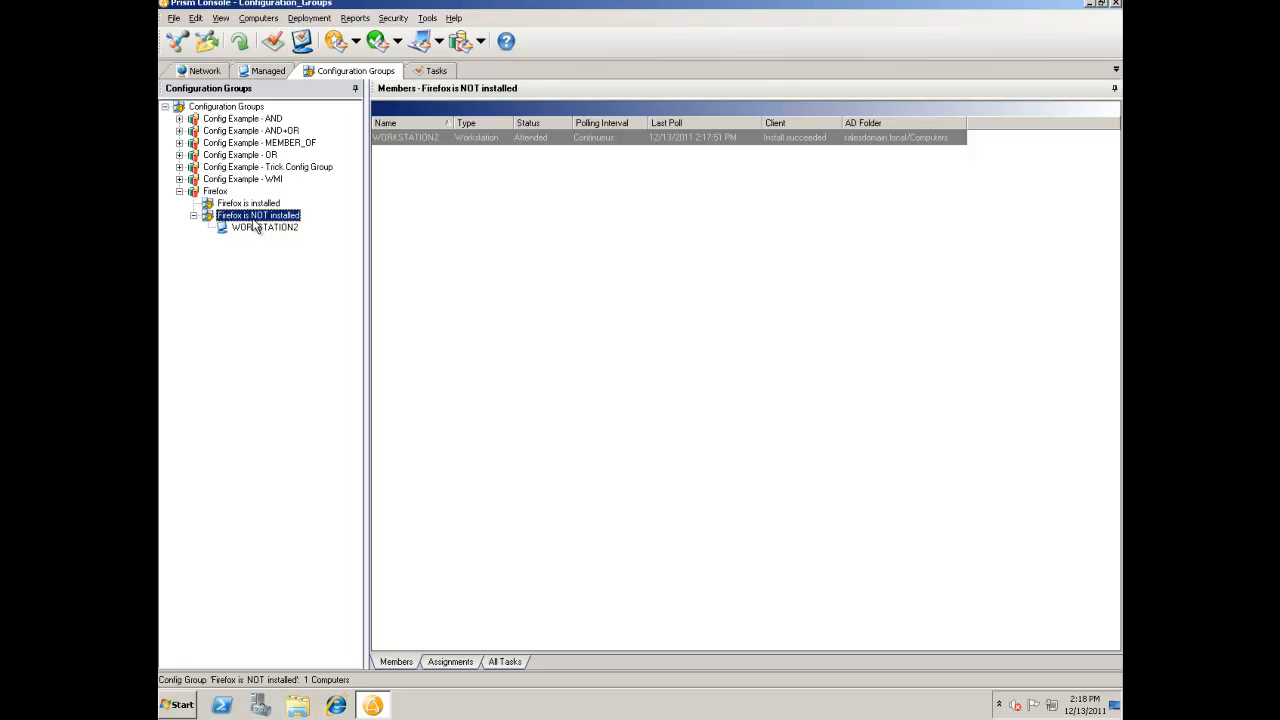
{"action": "left_click", "coordinate": [302, 41]}
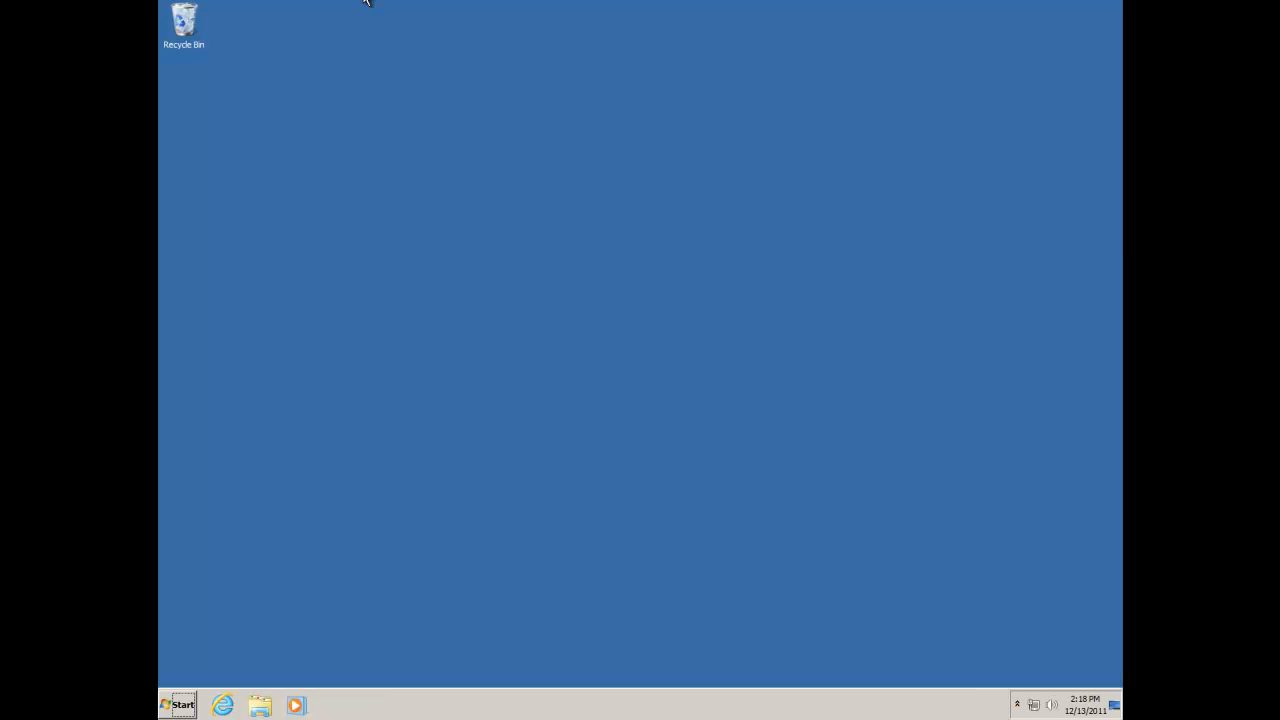
- On the workstation's desktop, browse Local Disk (C:) to examine its folders
{"action": "left_click", "coordinate": [178, 705]}
{"action": "left_click", "coordinate": [406, 520]}
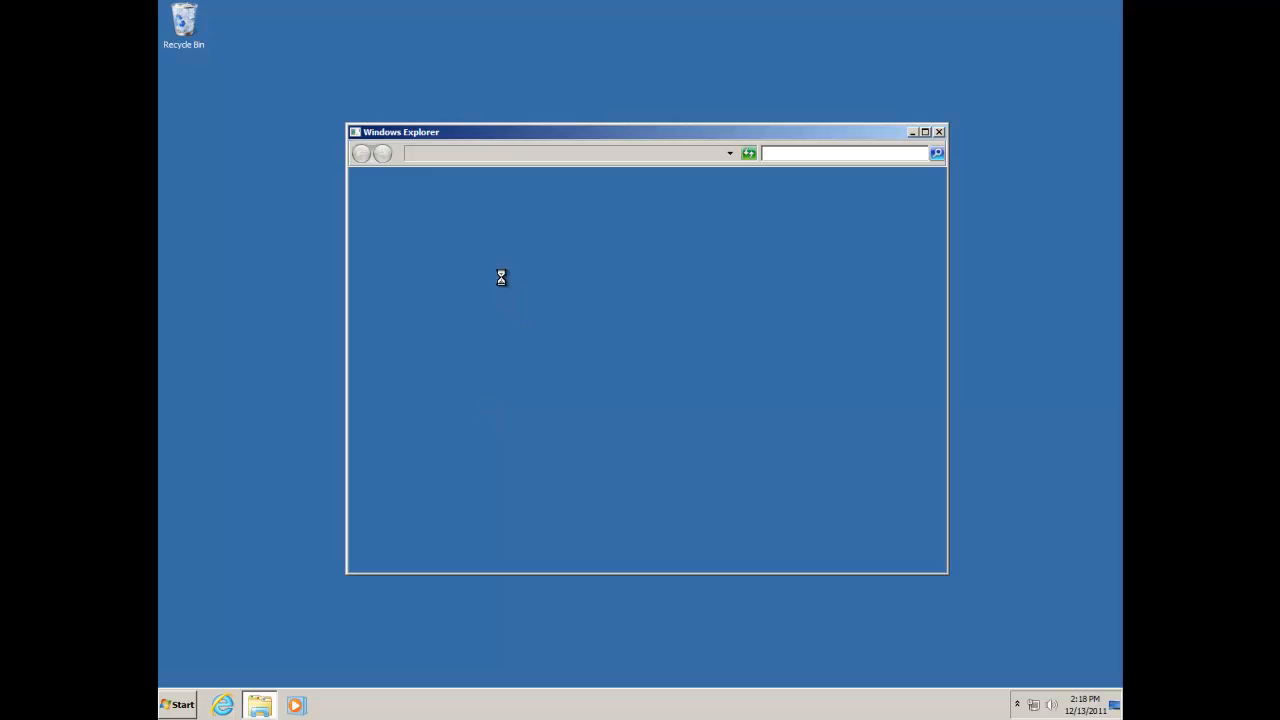
{"action": "double_click", "coordinate": [557, 245]}
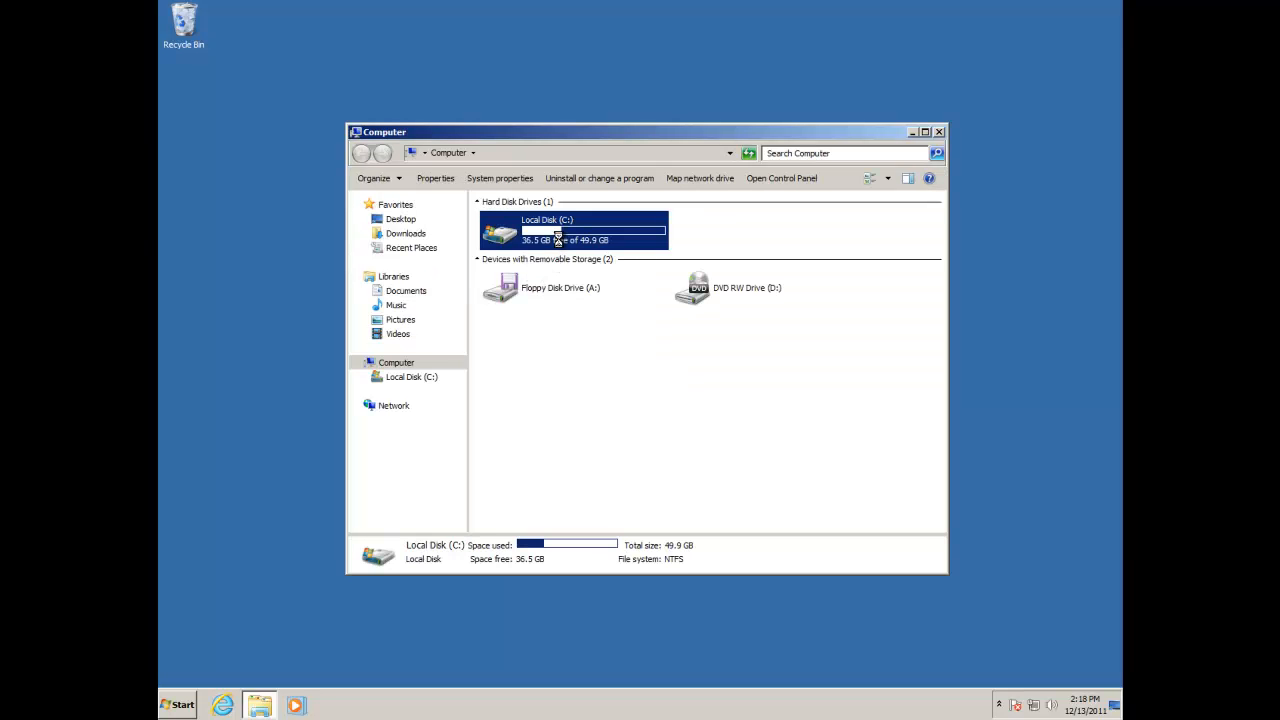
{"action": "double_click", "coordinate": [545, 256]}
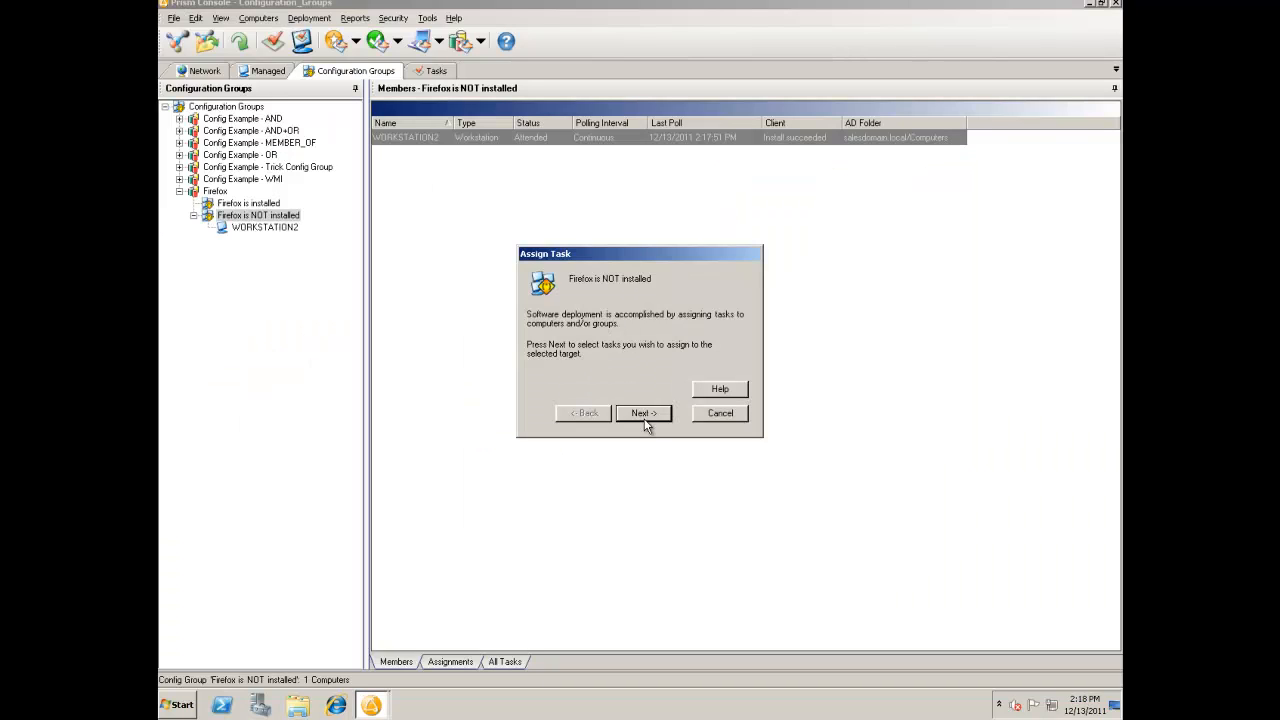
- Assign the package task to the "Firefox is NOT installed" group with the "Install the task" type, and check the members of "Firefox is installed"
{"action": "left_click", "coordinate": [645, 414]}
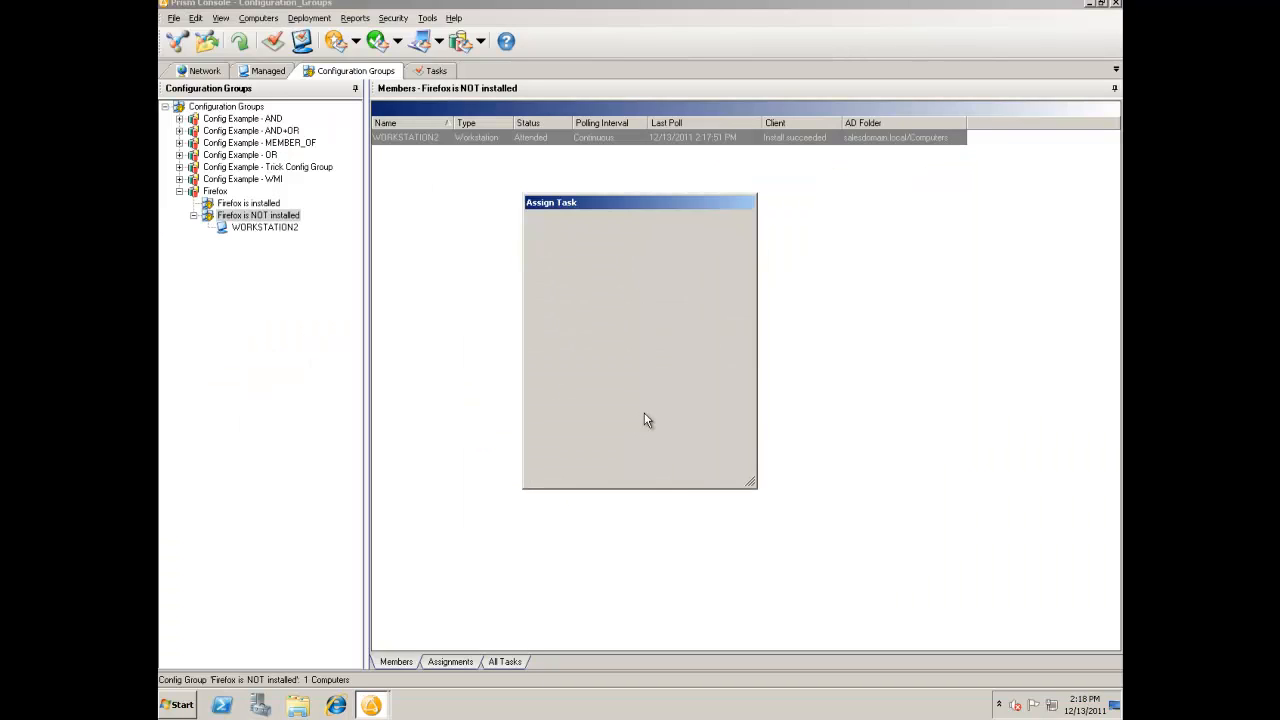
{"action": "left_click", "coordinate": [651, 470]}
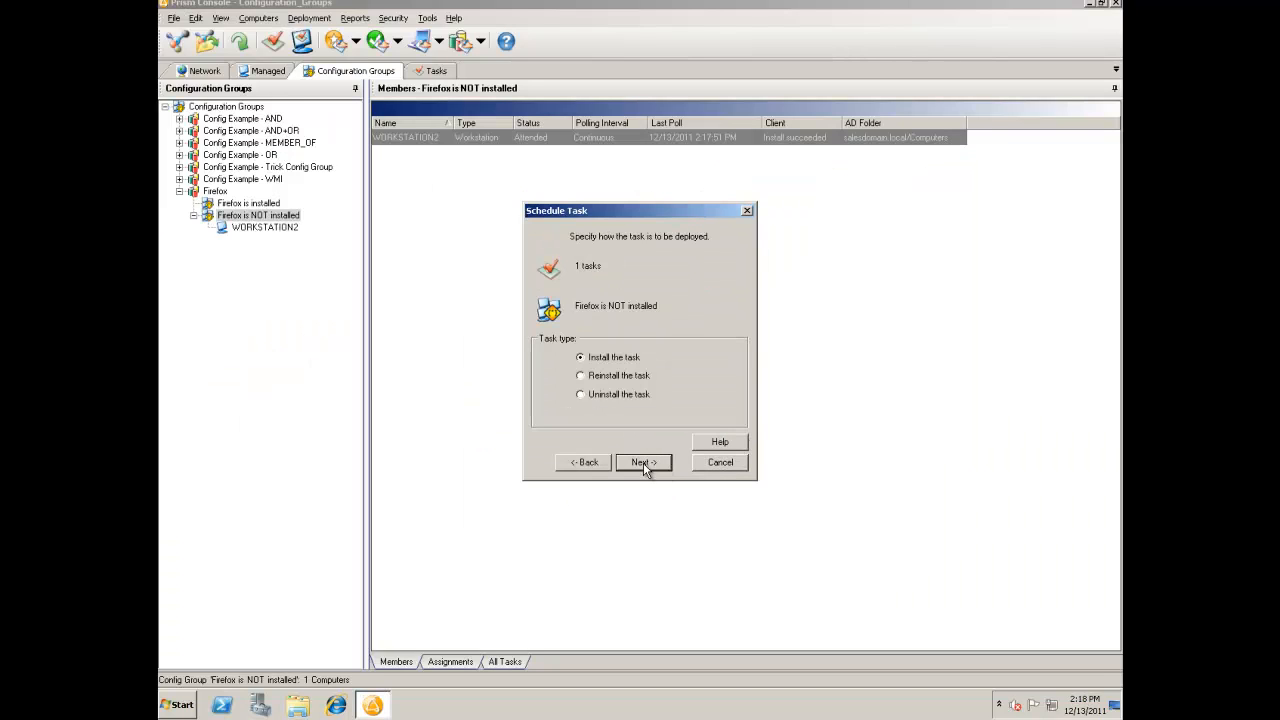
{"action": "left_click", "coordinate": [664, 495]}
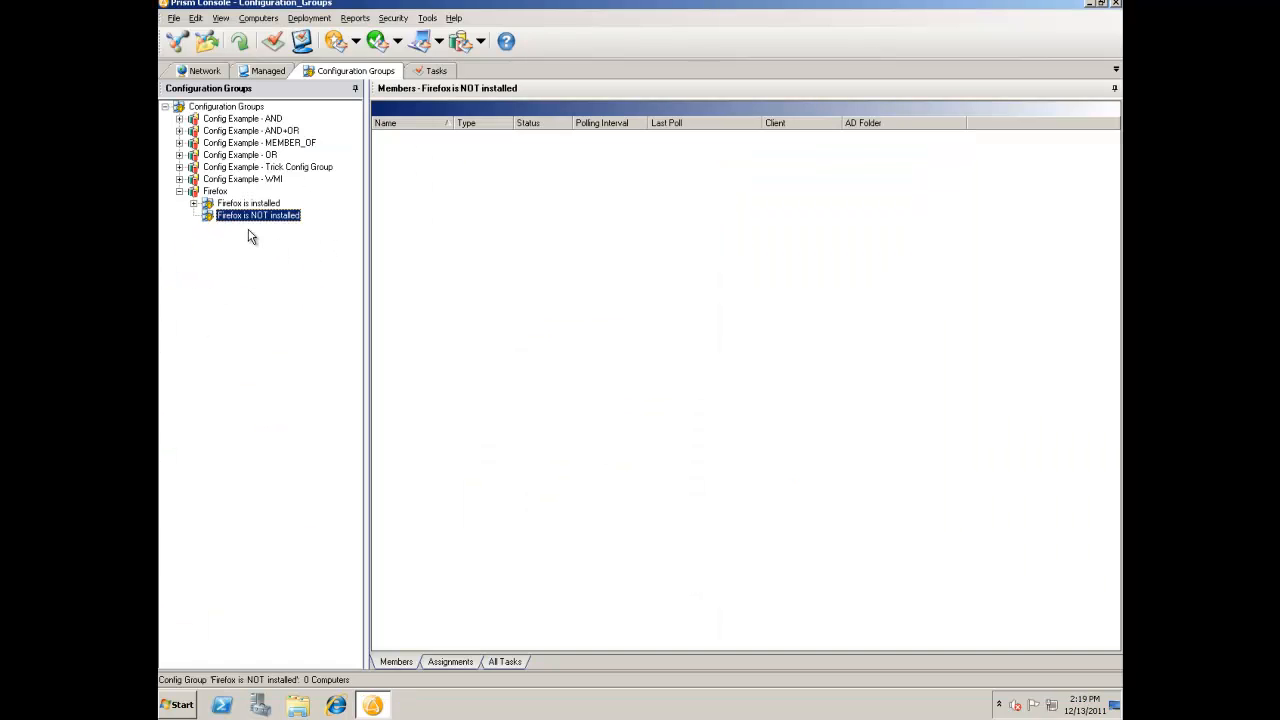
{"action": "double_click", "coordinate": [202, 206]}
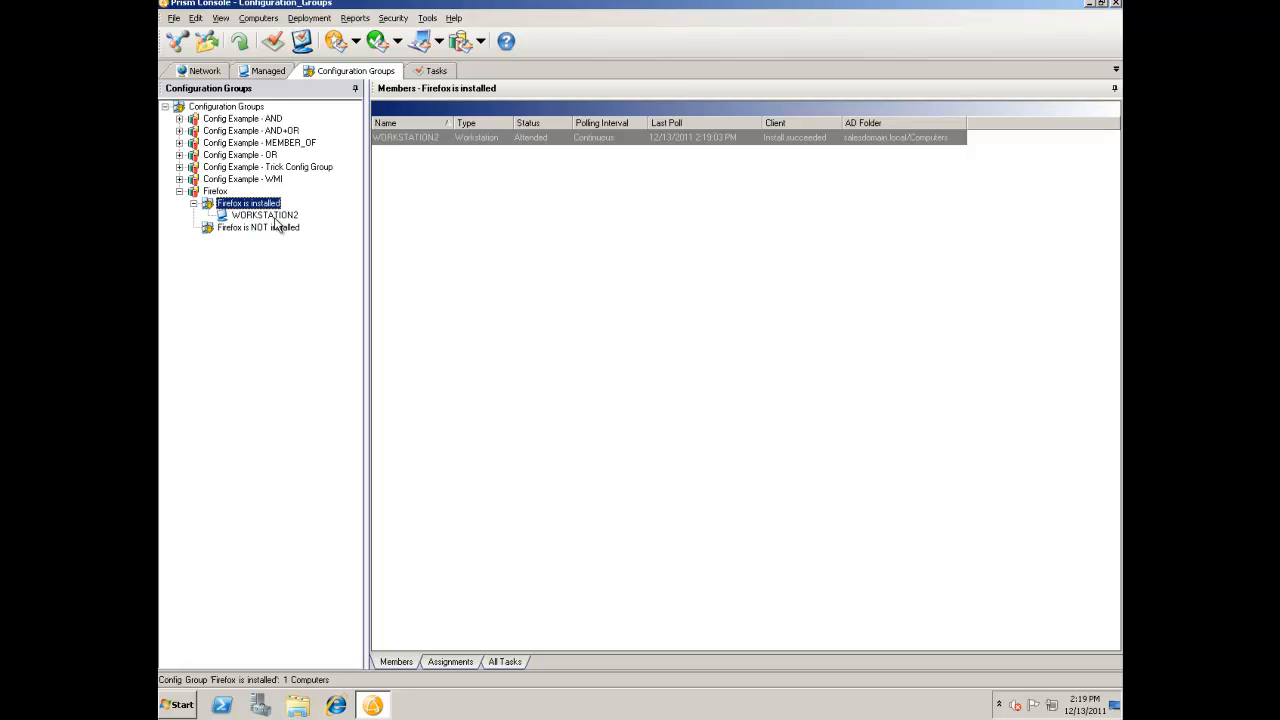
- Start a new Command task that runs \\prismserver1\deployments\Firefox 8.0.exe with the command option -ms
{"action": "left_click", "coordinate": [434, 71]}
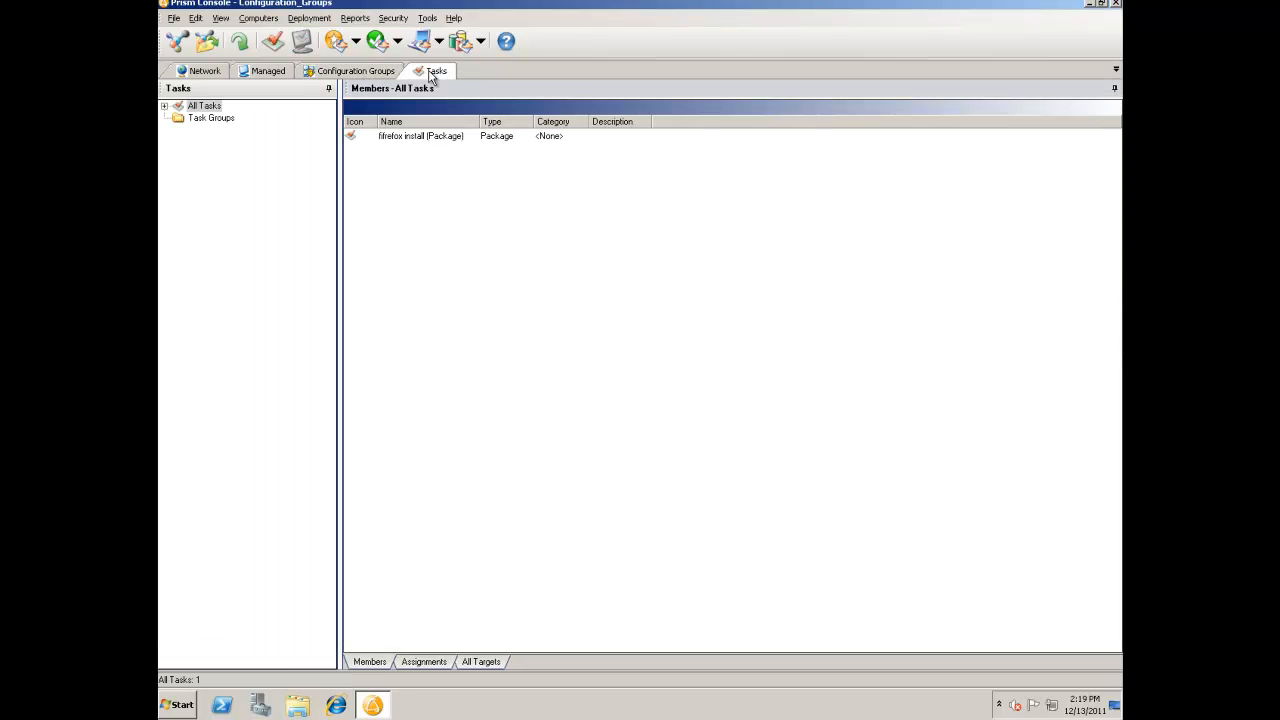
{"action": "right_click", "coordinate": [204, 107]}
{"action": "left_click", "coordinate": [222, 117]}
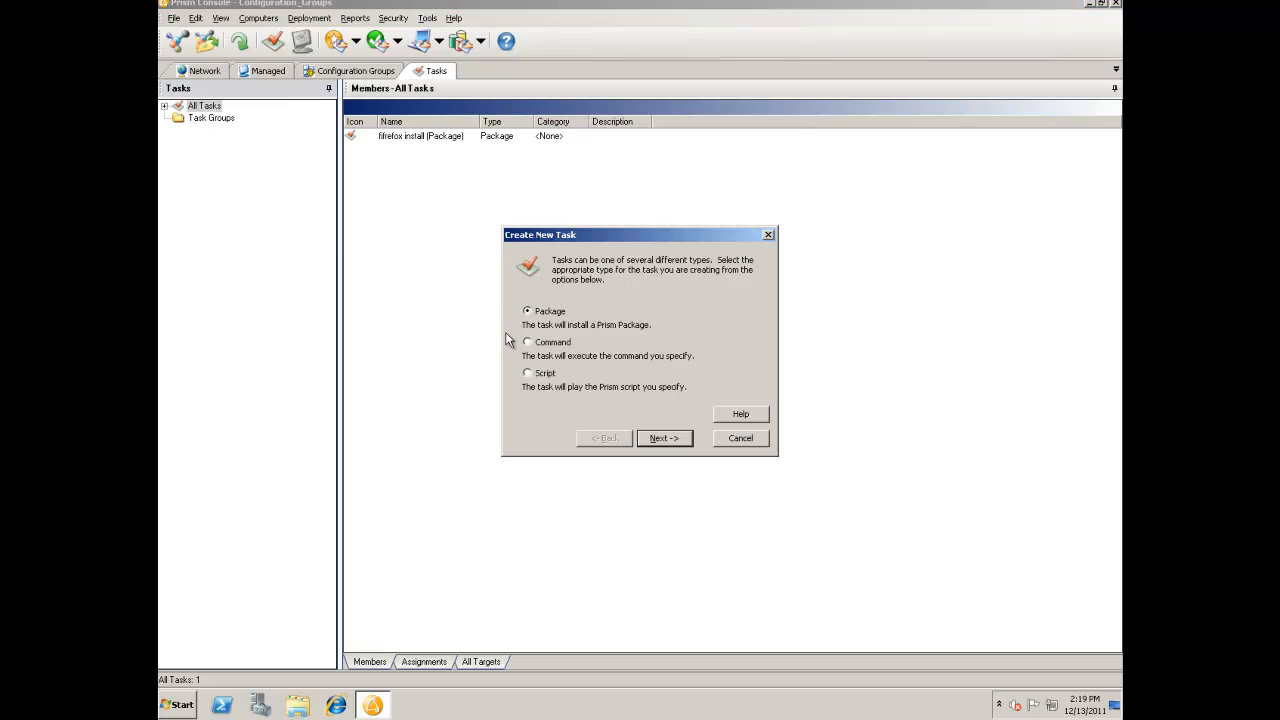
{"action": "left_click", "coordinate": [539, 345]}
{"action": "left_click", "coordinate": [664, 439]}
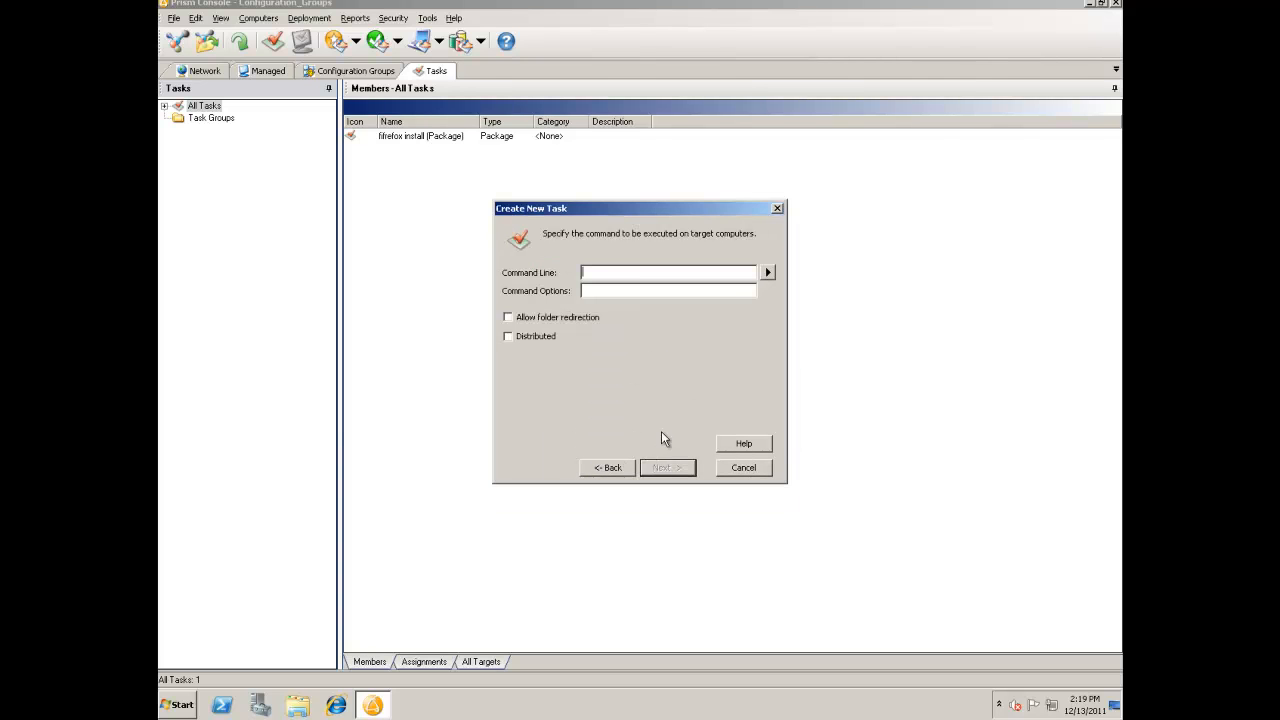
{"action": "left_click", "coordinate": [768, 272]}
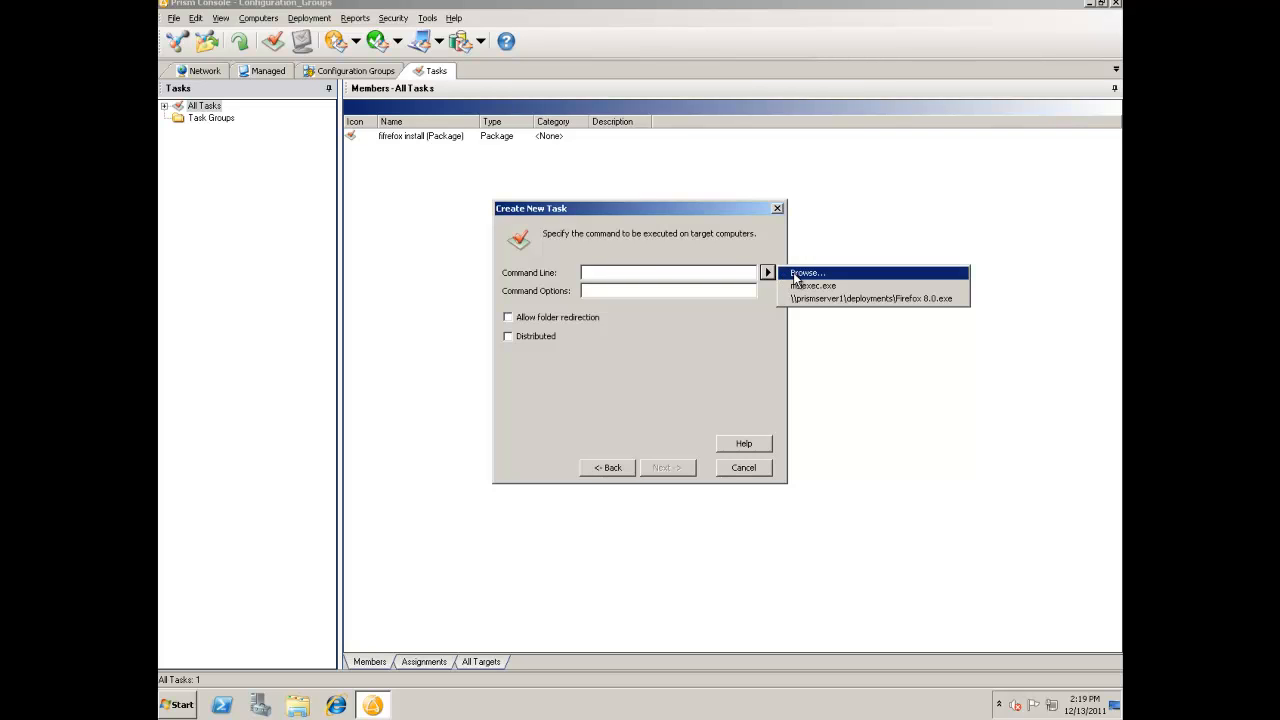
{"action": "left_click", "coordinate": [800, 273]}
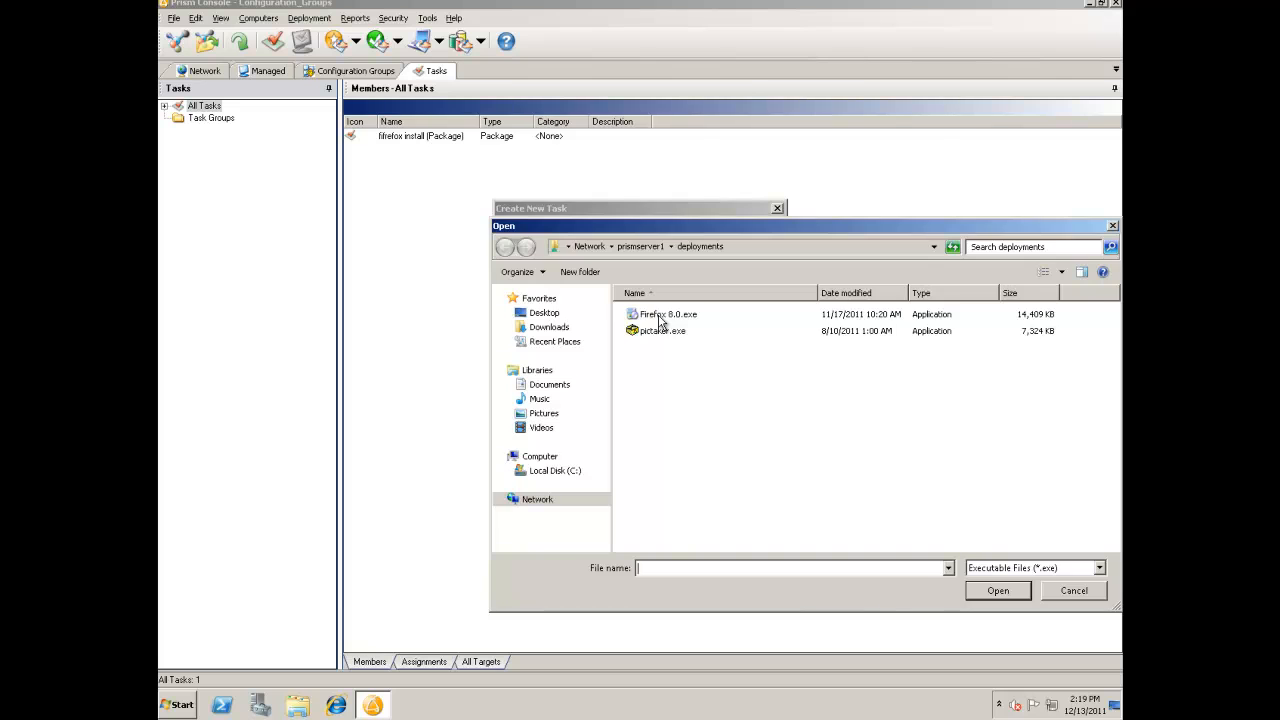
{"action": "double_click", "coordinate": [659, 316]}
{"action": "left_click", "coordinate": [650, 292]}
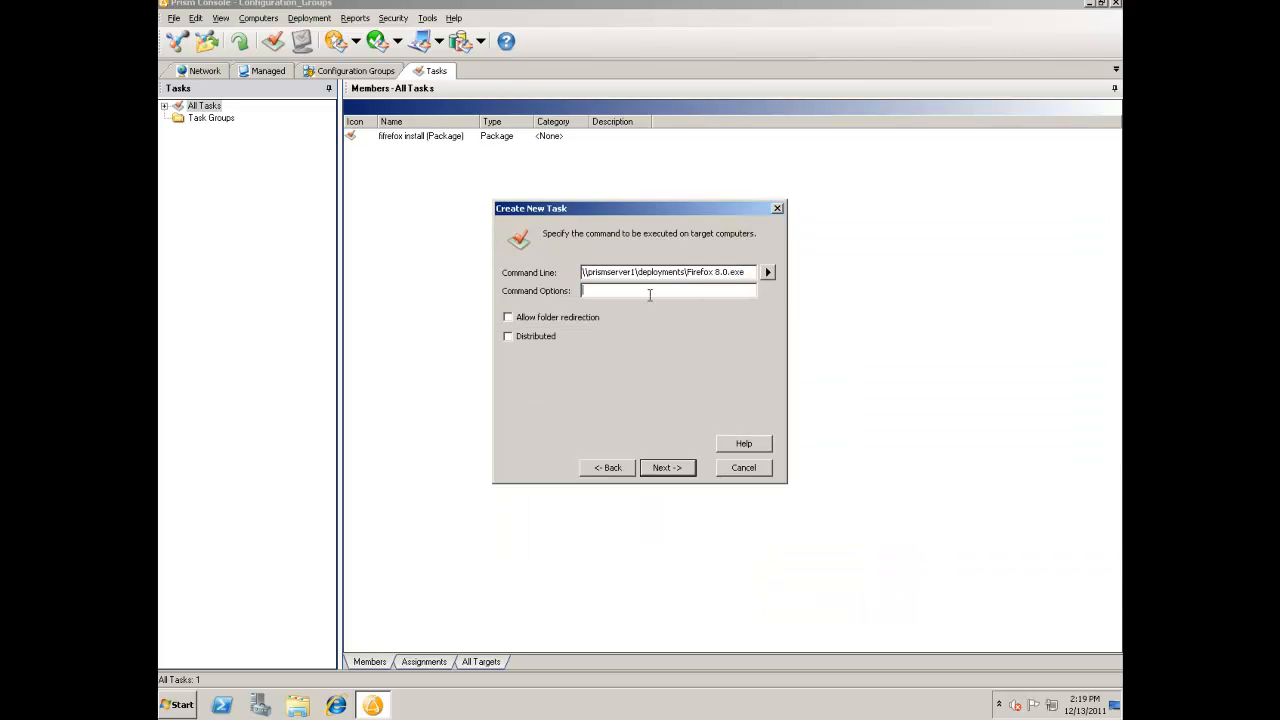
{"action": "type", "text": "-ms"}
- Name the new command task "Firefox (Command)" and finish creating it
{"action": "left_click", "coordinate": [665, 467]}
{"action": "left_click", "coordinate": [587, 344]}
{"action": "key", "text": "BackSpace"}
{"action": "type", "text": "(Command)"}
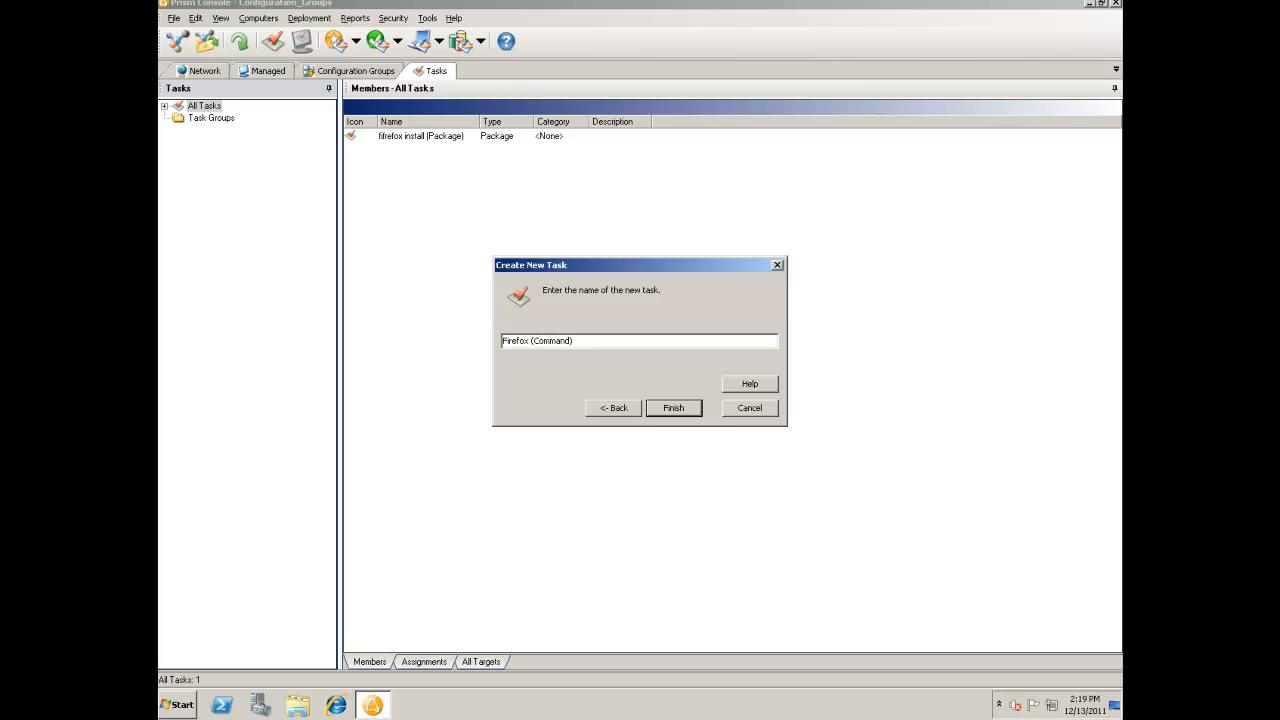
{"action": "key", "text": "Return"}
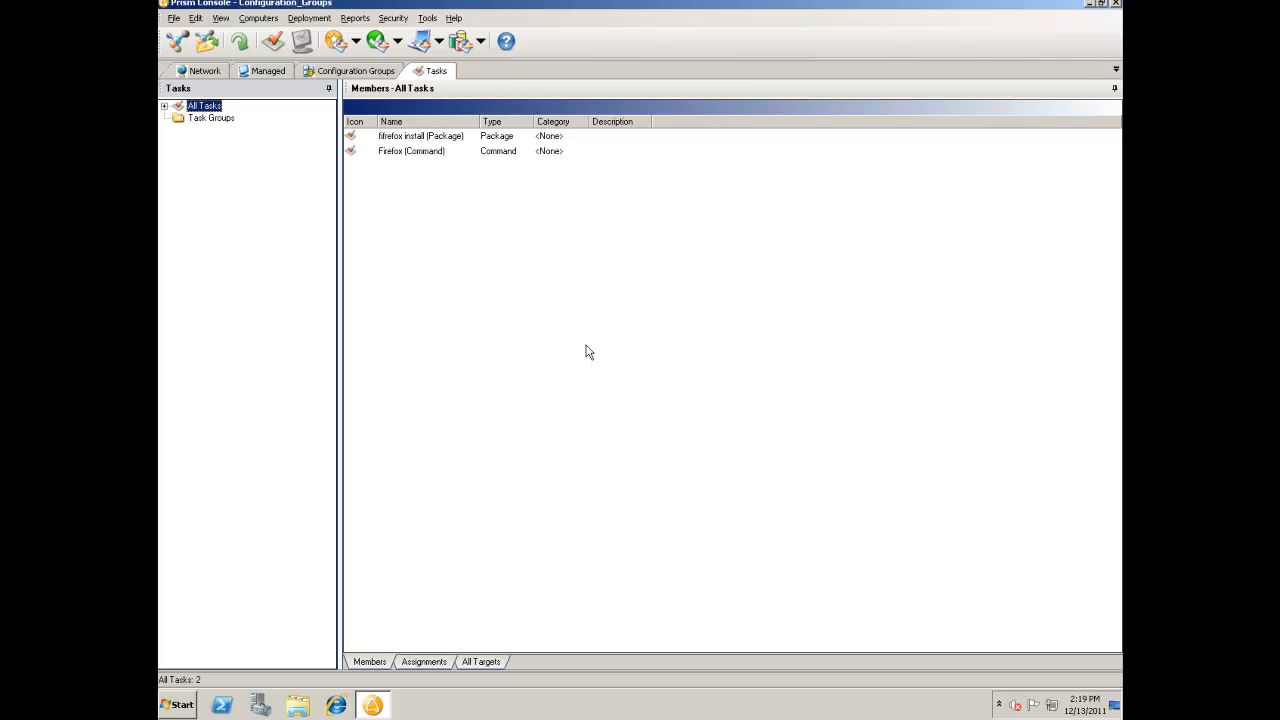
- In the execution properties of the Firefox (Command) task, allow unattended installation and choose to run as a specified account
{"action": "left_click", "coordinate": [405, 156]}
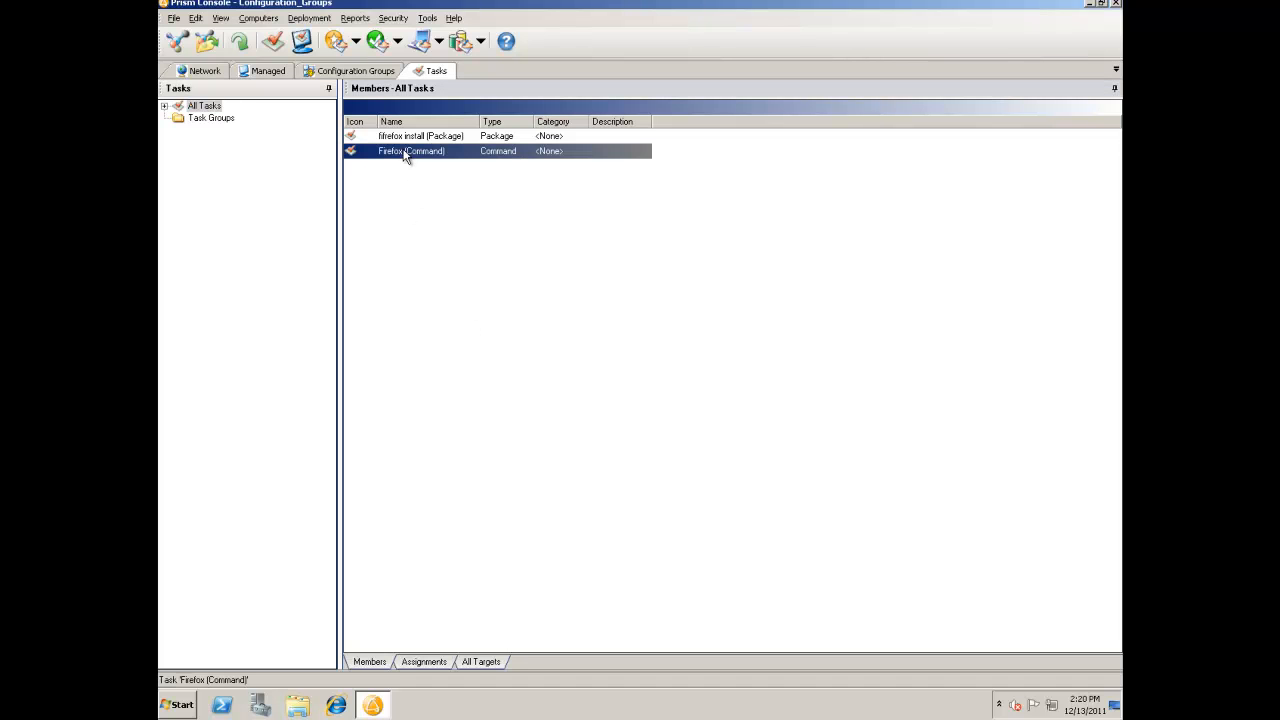
{"action": "right_click", "coordinate": [405, 156]}
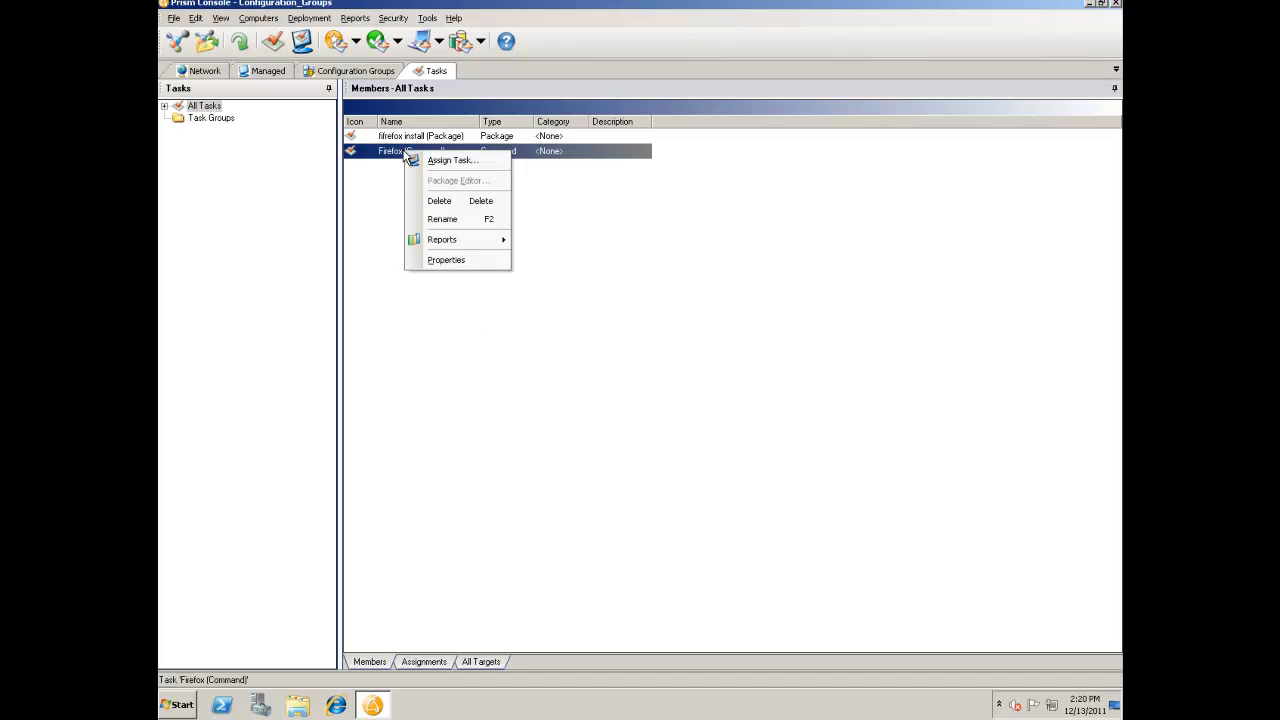
{"action": "left_click", "coordinate": [450, 262]}
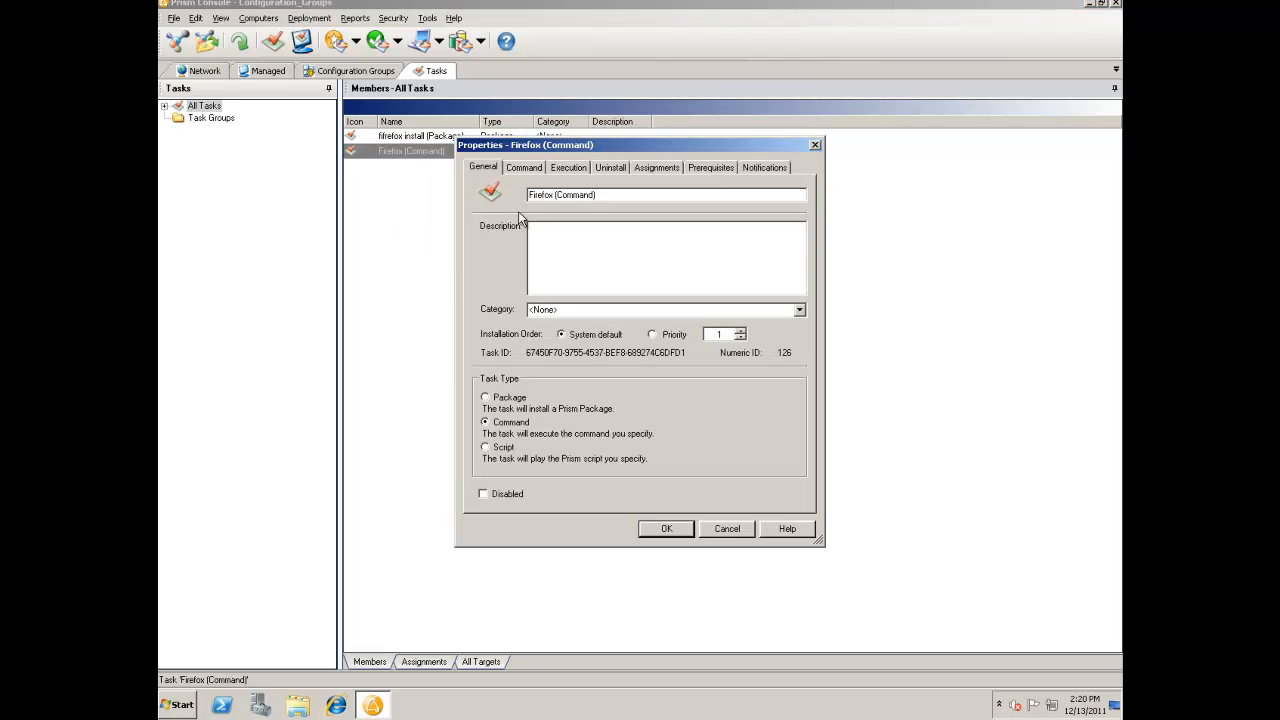
{"action": "left_click", "coordinate": [570, 168]}
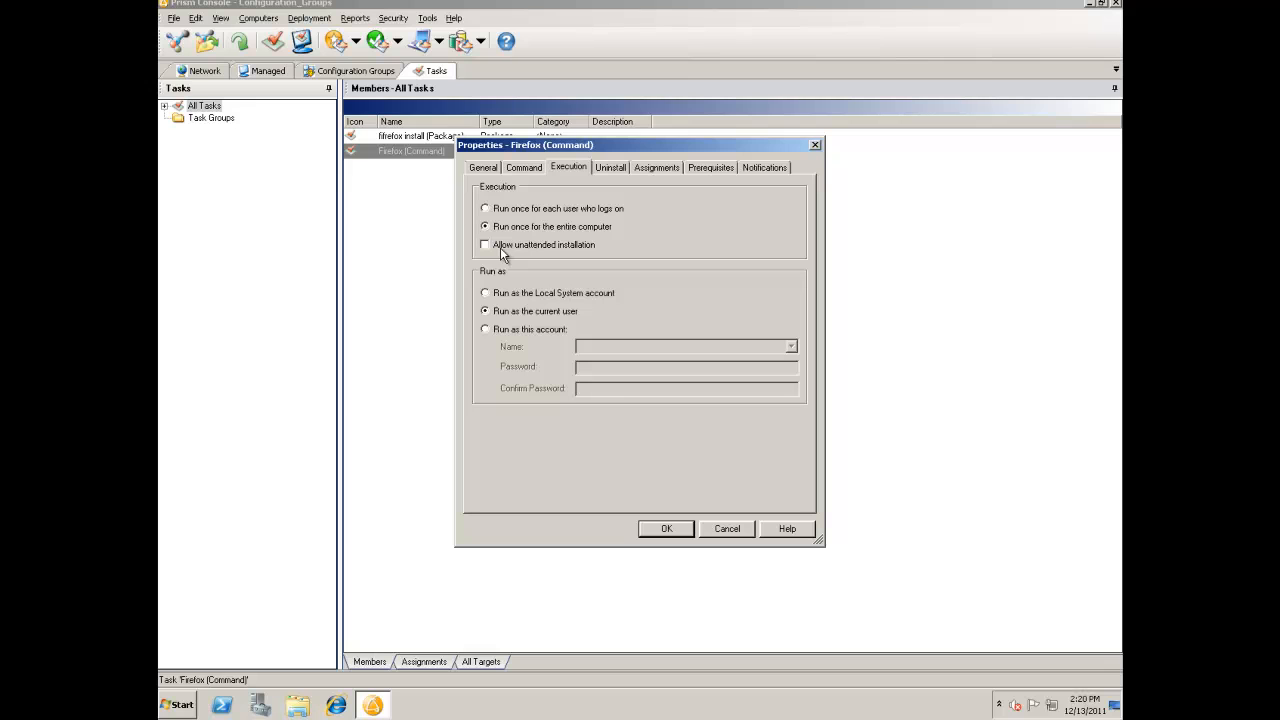
{"action": "left_click", "coordinate": [516, 248]}
{"action": "left_click", "coordinate": [509, 337]}
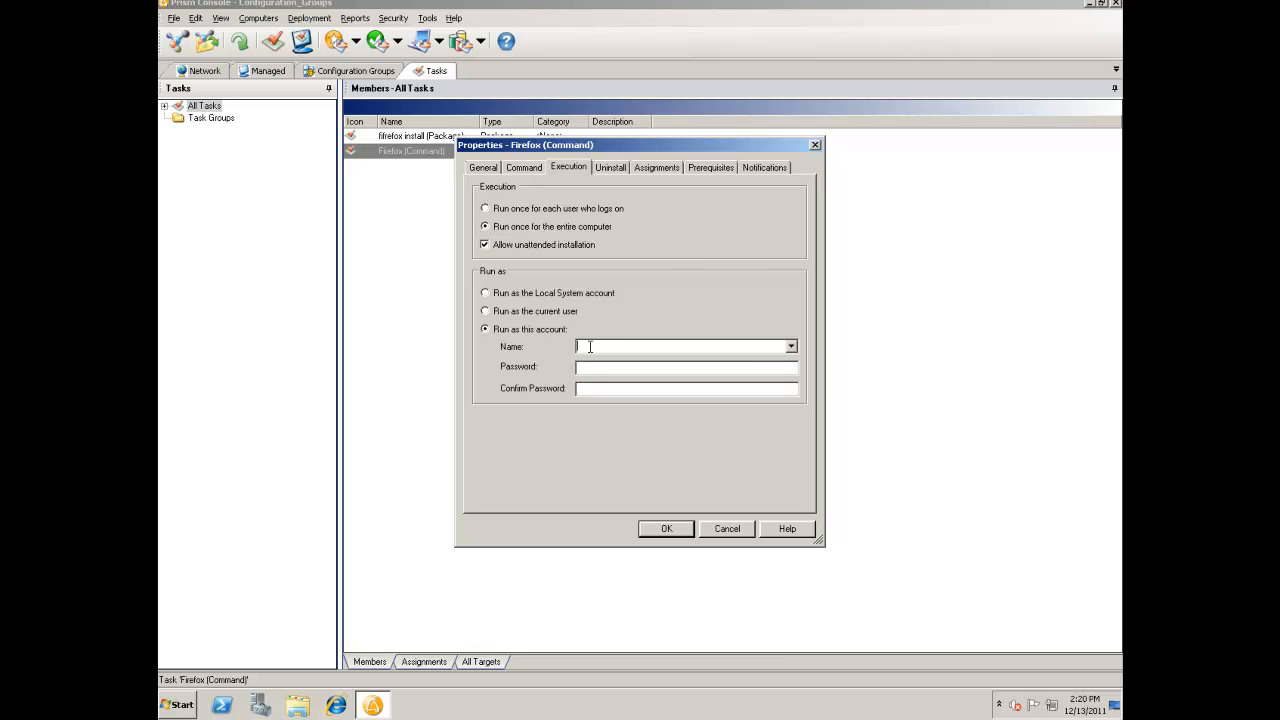
- Set the run-as account name to salesdomain\admin, enter and confirm the account password, and save the task properties
{"action": "type", "text": "salesdomain\\admin"}
{"action": "key", "text": "Tab"}
{"action": "type", "text": "*****"}
{"action": "key", "text": "Tab"}
{"action": "type", "text": "*****"}
{"action": "left_click", "coordinate": [664, 530]}
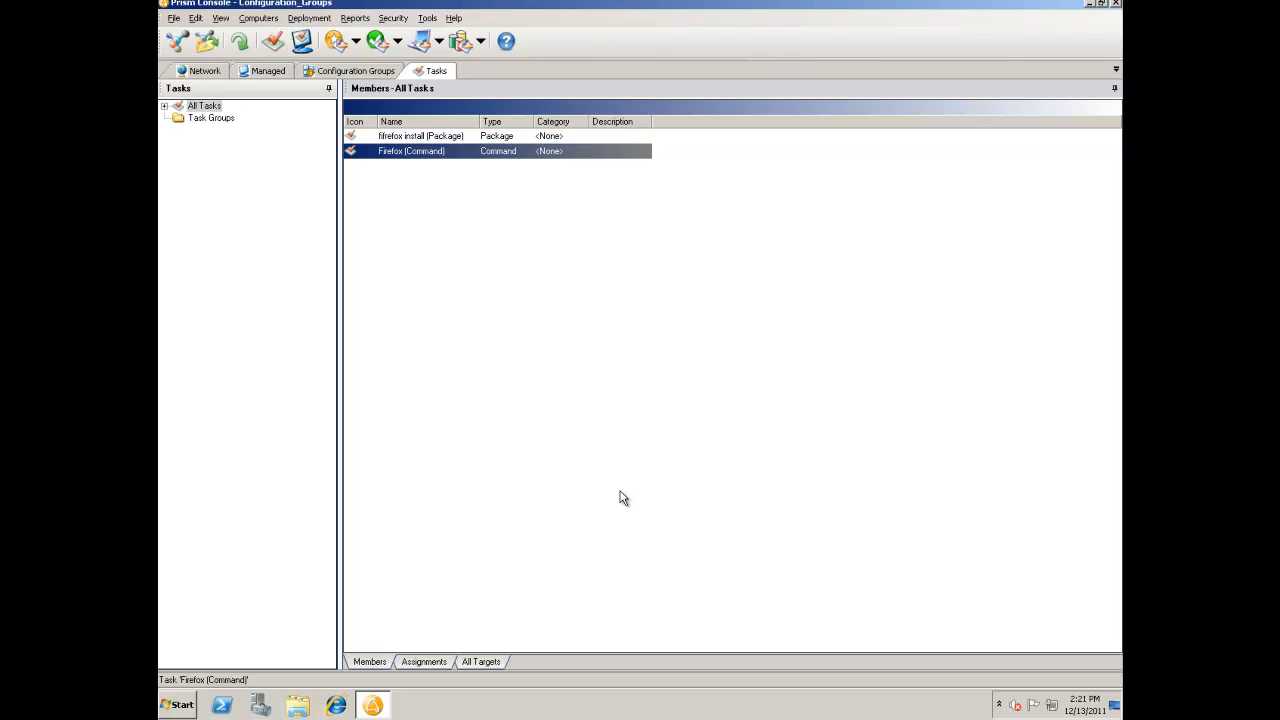
- Review the execution properties of the fifrefox install (Package) task and leave them without saving
{"action": "right_click", "coordinate": [418, 135]}
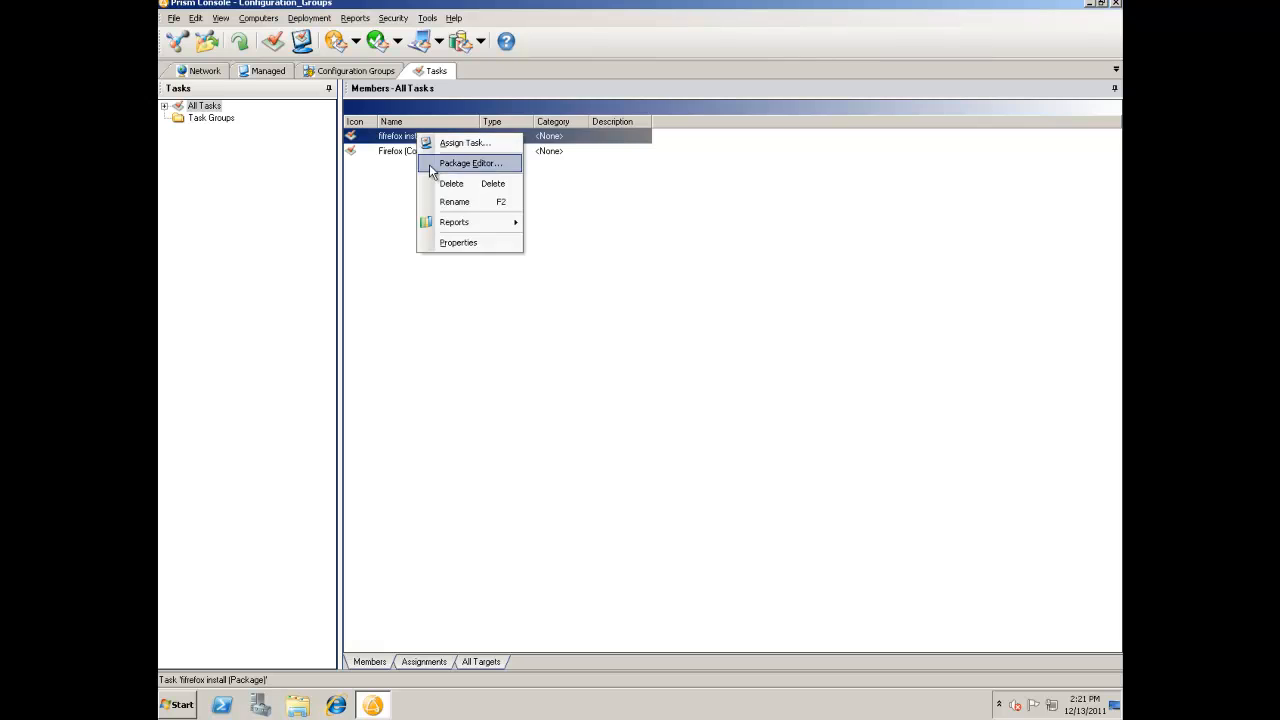
{"action": "left_click", "coordinate": [456, 243]}
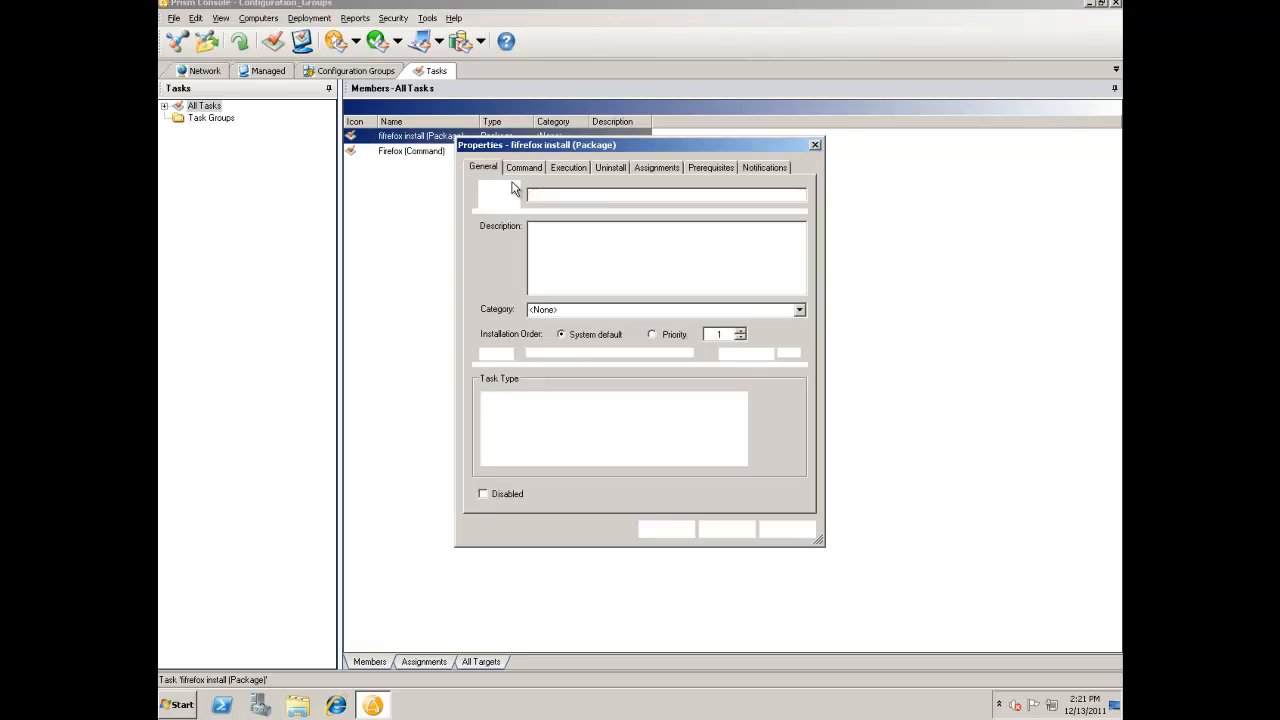
{"action": "left_click", "coordinate": [568, 167]}
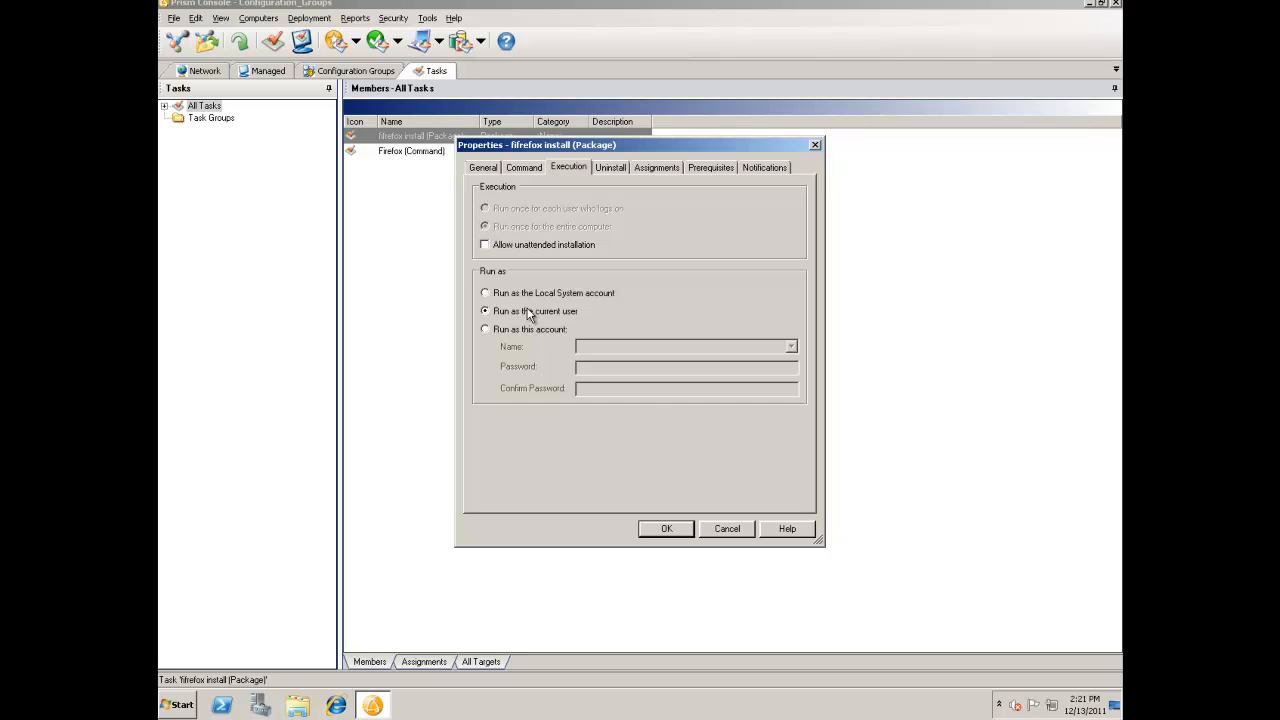
{"action": "key", "text": "Escape"}
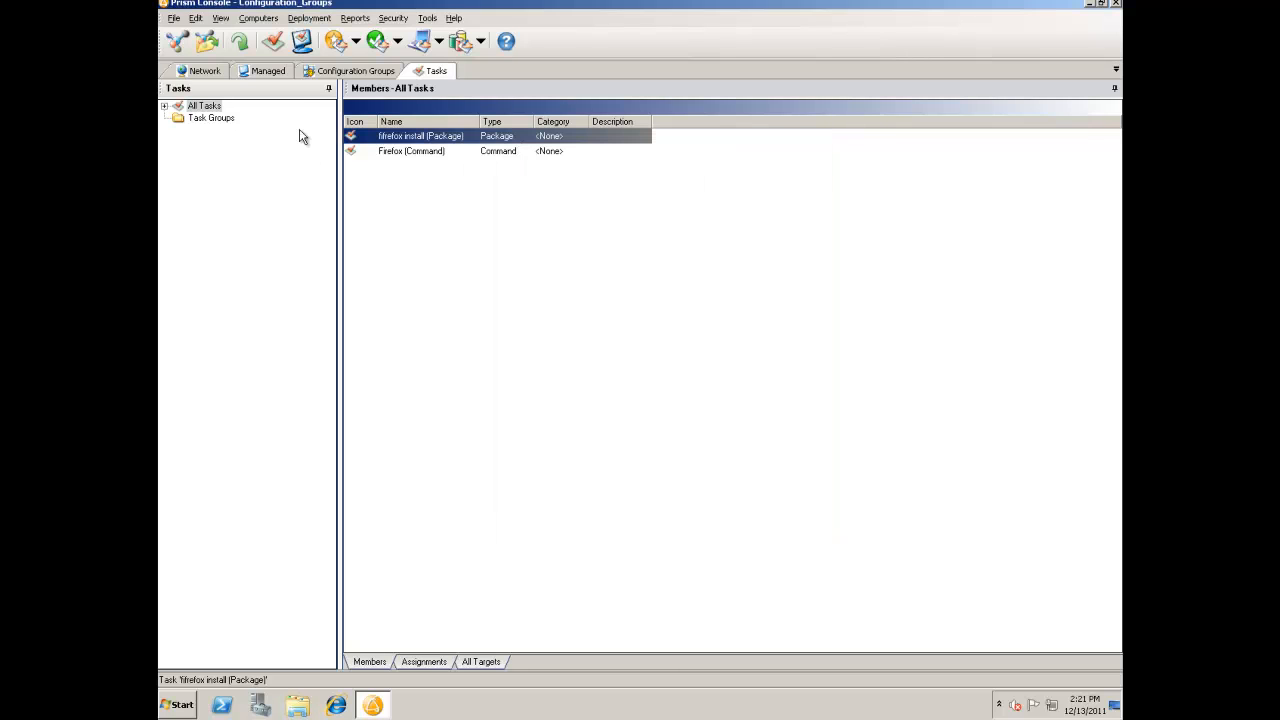
- Examine the Deployment Log report for WORKSTATION2 in the "Firefox is installed" group, and close it
{"action": "left_click", "coordinate": [340, 76]}
{"action": "left_click", "coordinate": [265, 216]}
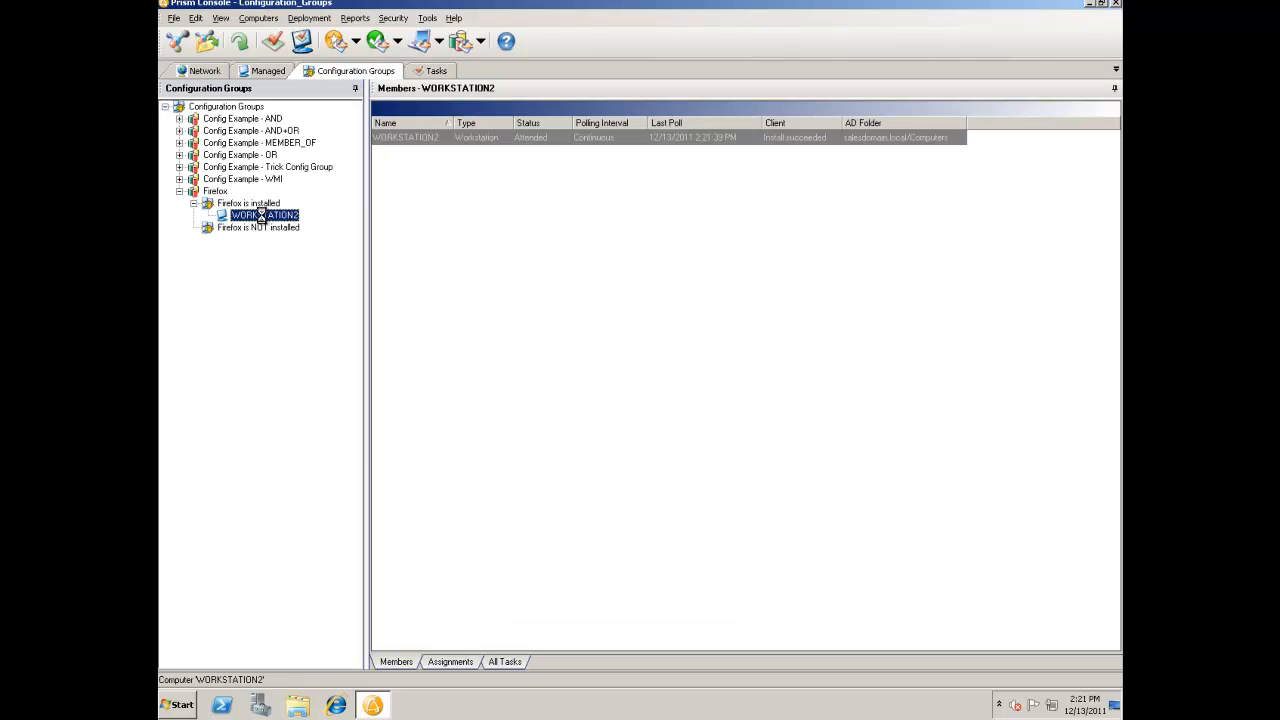
{"action": "right_click", "coordinate": [264, 216]}
{"action": "mouse_move", "coordinate": [362, 371]}
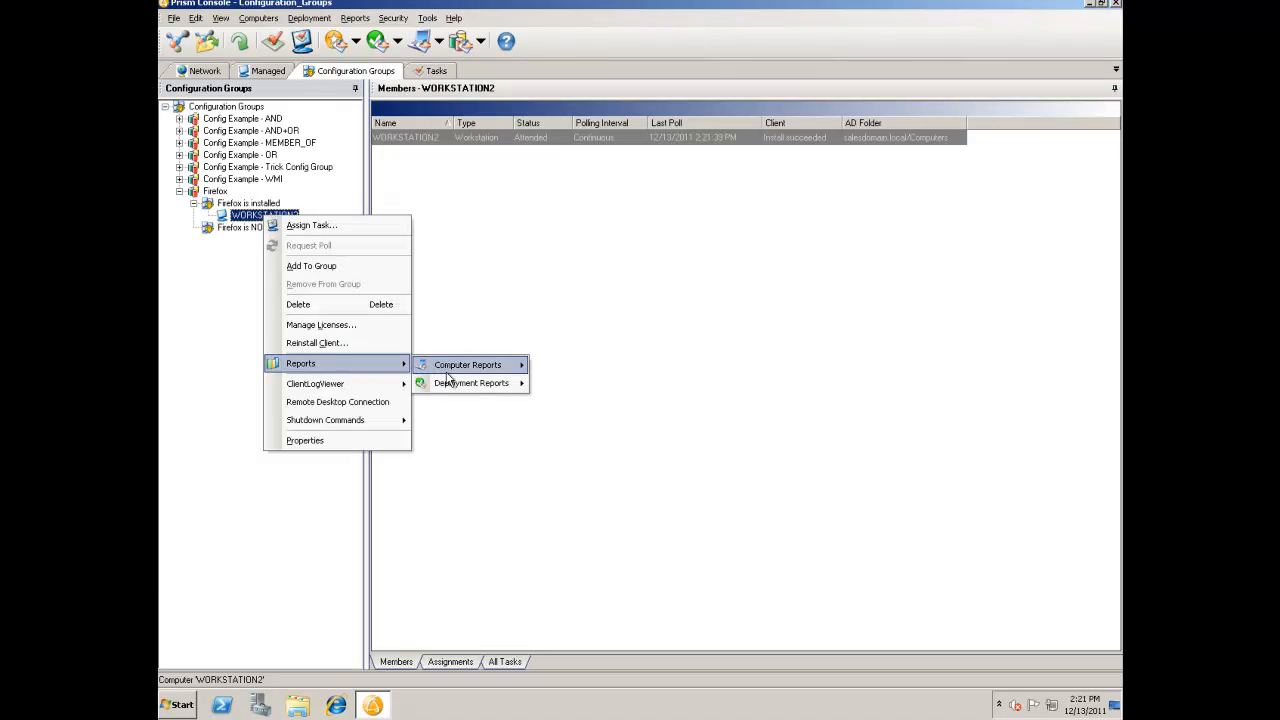
{"action": "mouse_move", "coordinate": [460, 382]}
{"action": "left_click", "coordinate": [566, 402]}
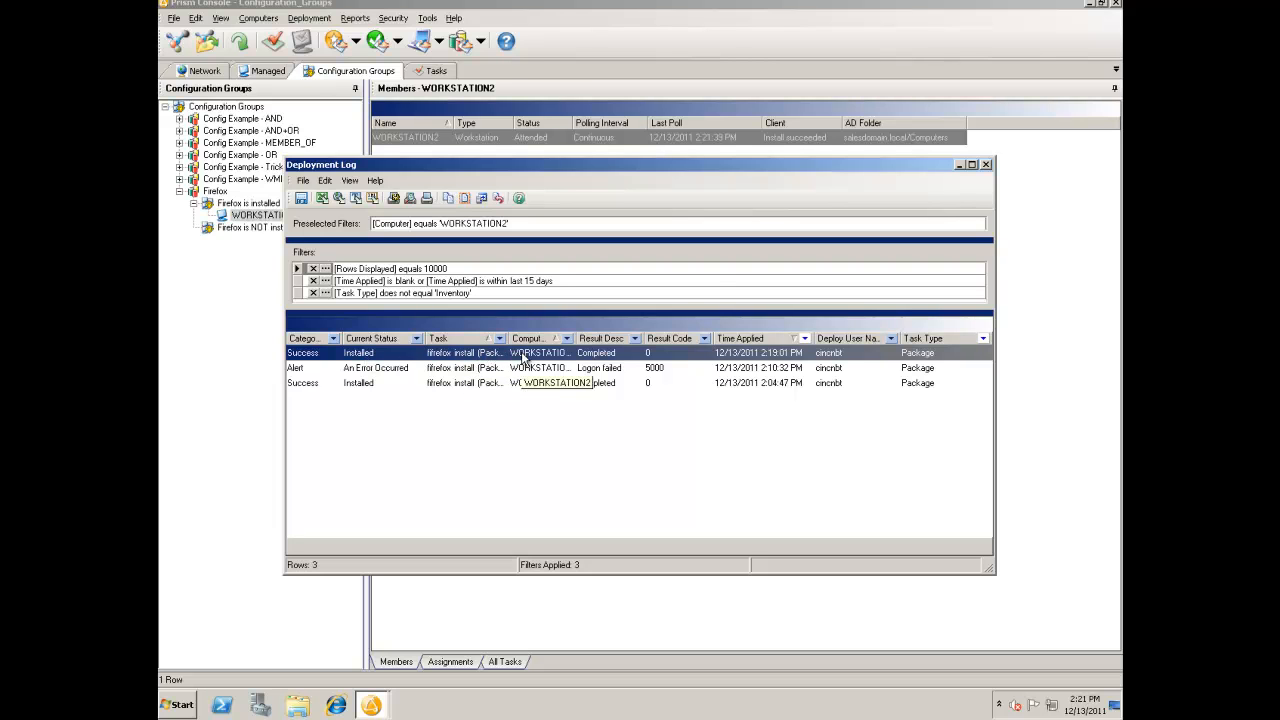
{"action": "left_click", "coordinate": [986, 165]}
- Return to the task list and bring up the choice of deployment reports
{"action": "left_click", "coordinate": [443, 72]}
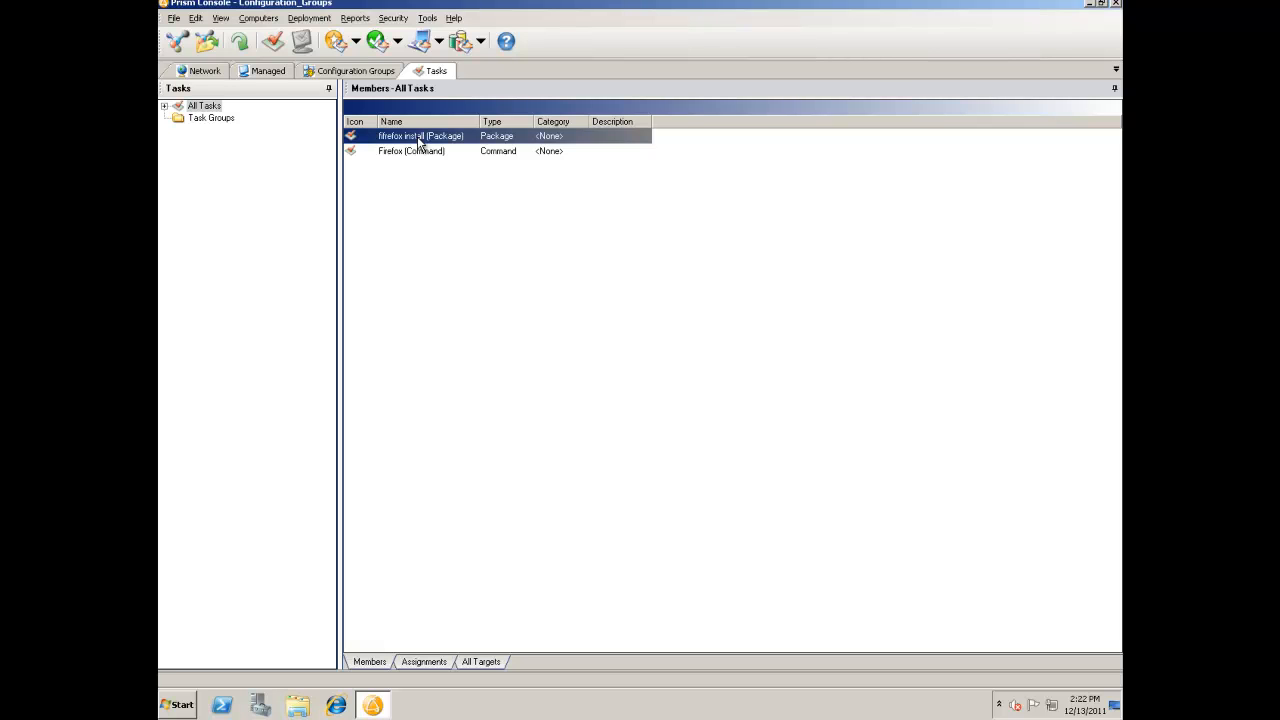
{"action": "left_click", "coordinate": [355, 18]}
{"action": "mouse_move", "coordinate": [373, 58]}
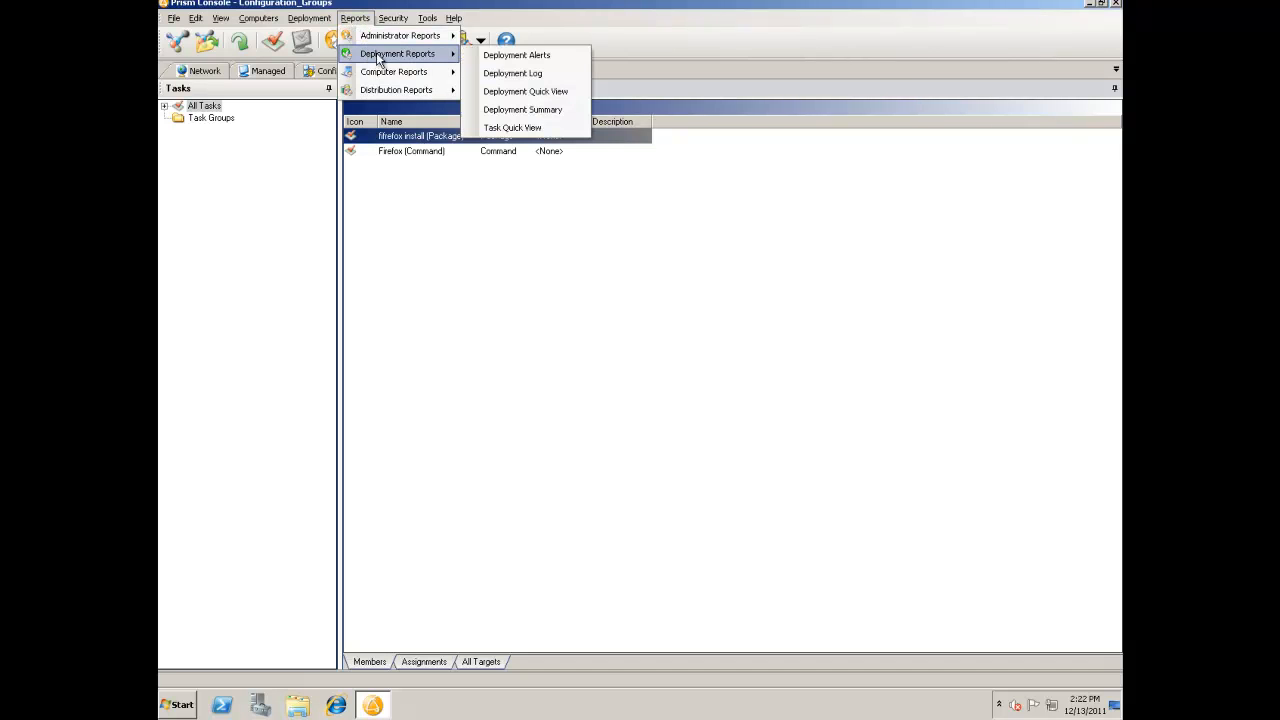